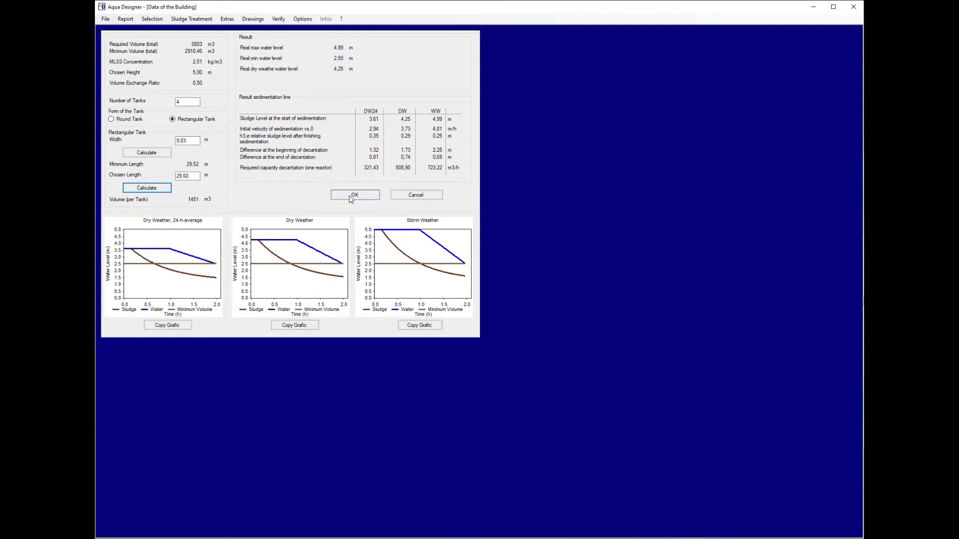
Step: Accept the SBR building data and include the Winter load case in the SBR aeration design
click(352, 195)
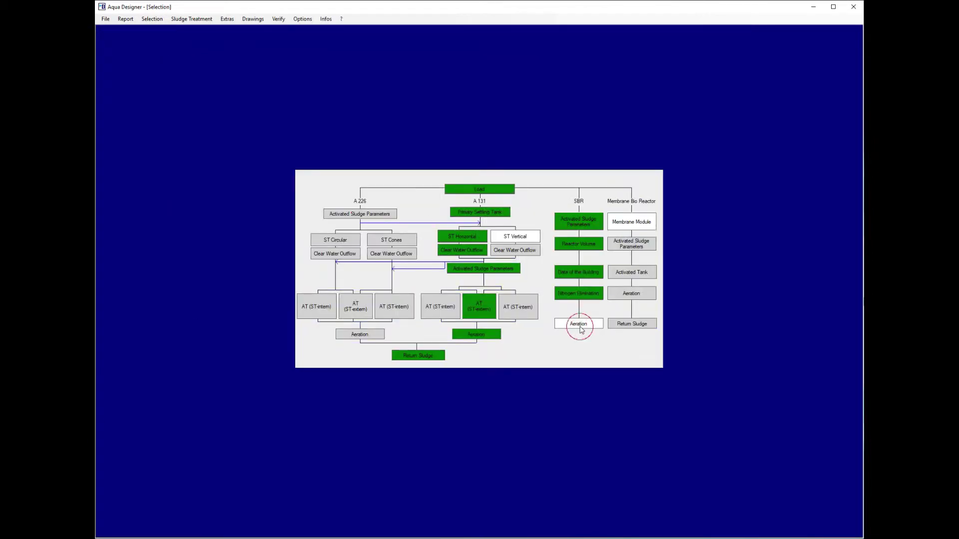
click(578, 325)
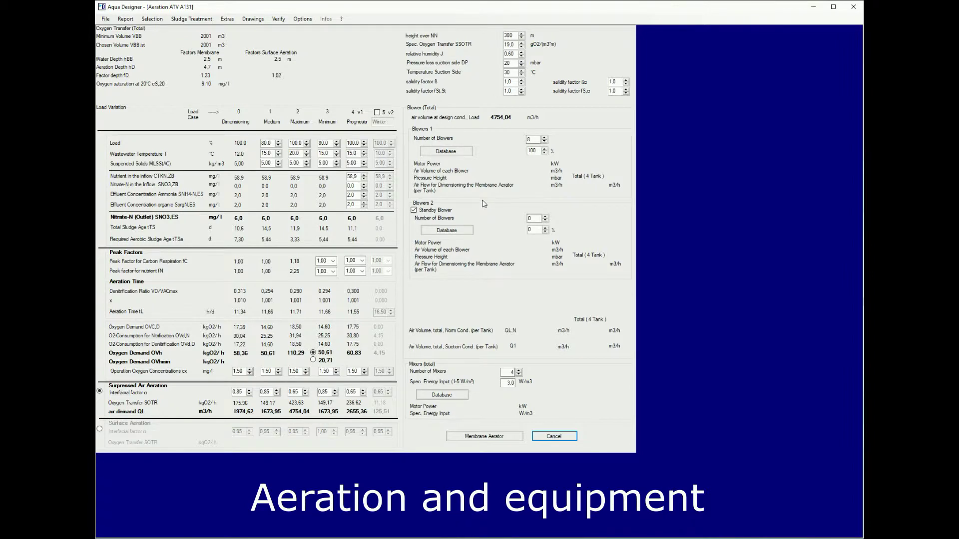
click(377, 112)
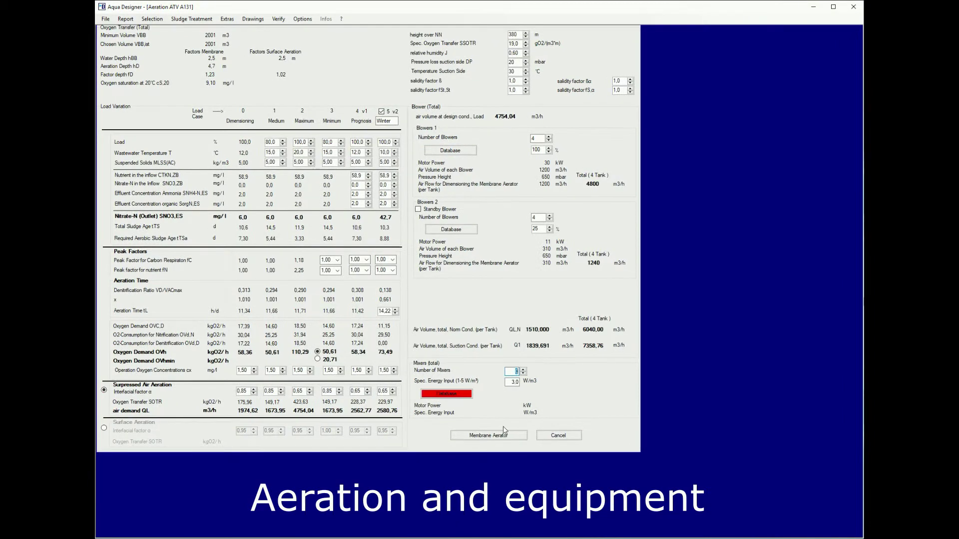
Step: Generate the plate aerator layout with 46 grids for the SBR tank and accept it
click(489, 435)
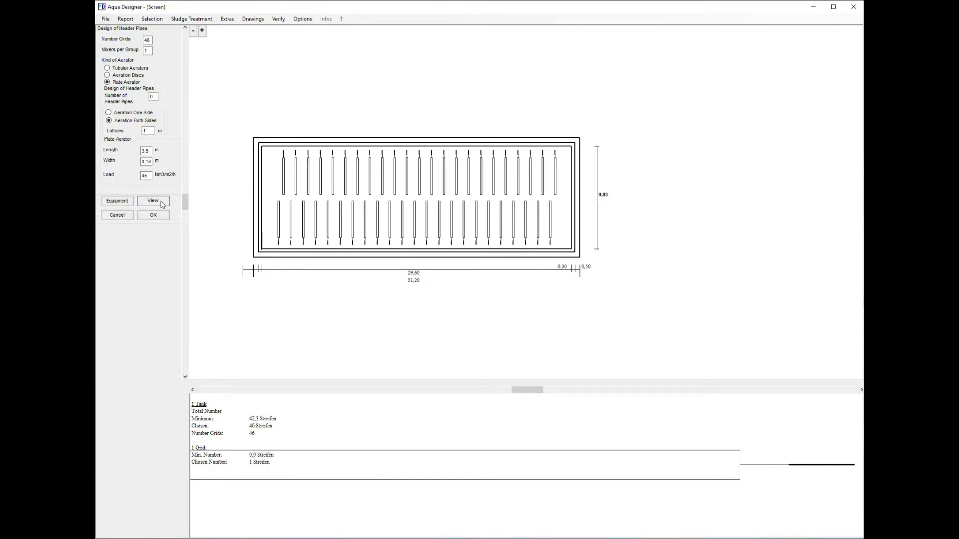
click(154, 201)
click(160, 217)
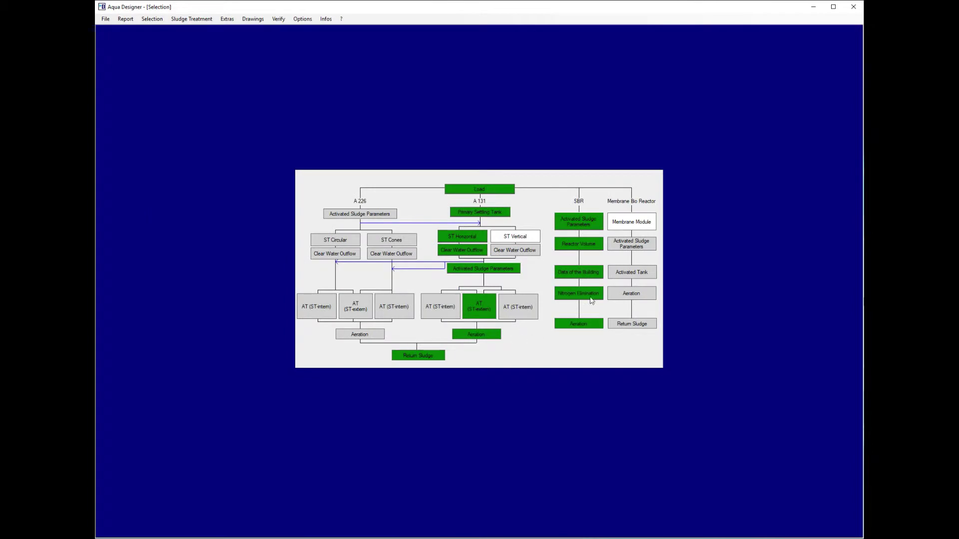
Step: Configure the membrane module as a separate MBR system with 4 module tanks and the mmf U70 plate membrane from the database
click(624, 220)
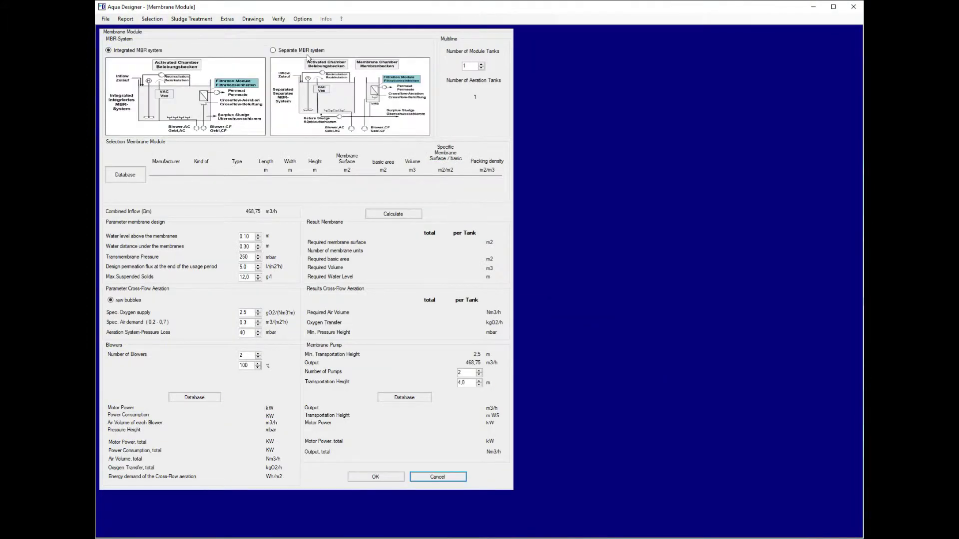
click(306, 51)
click(482, 64)
click(481, 64)
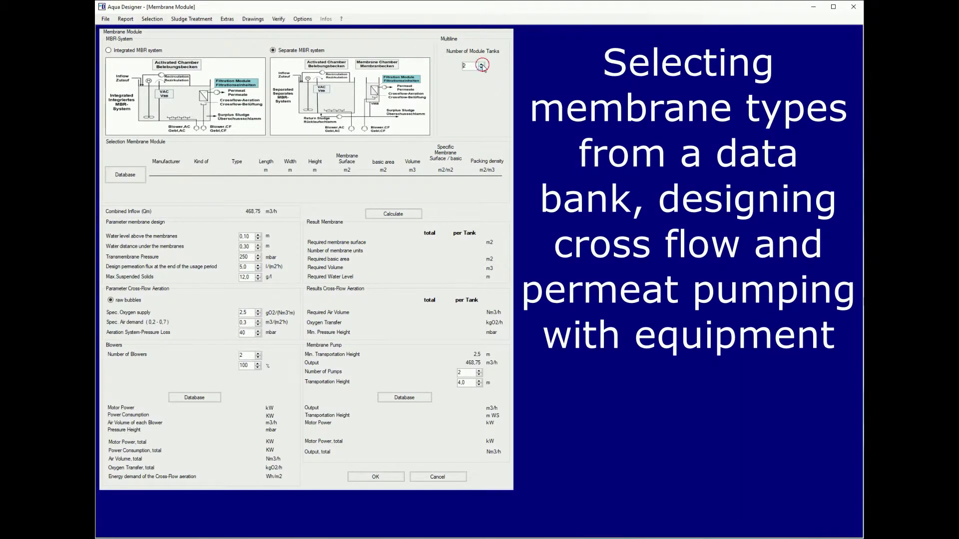
click(481, 65)
click(481, 64)
click(481, 67)
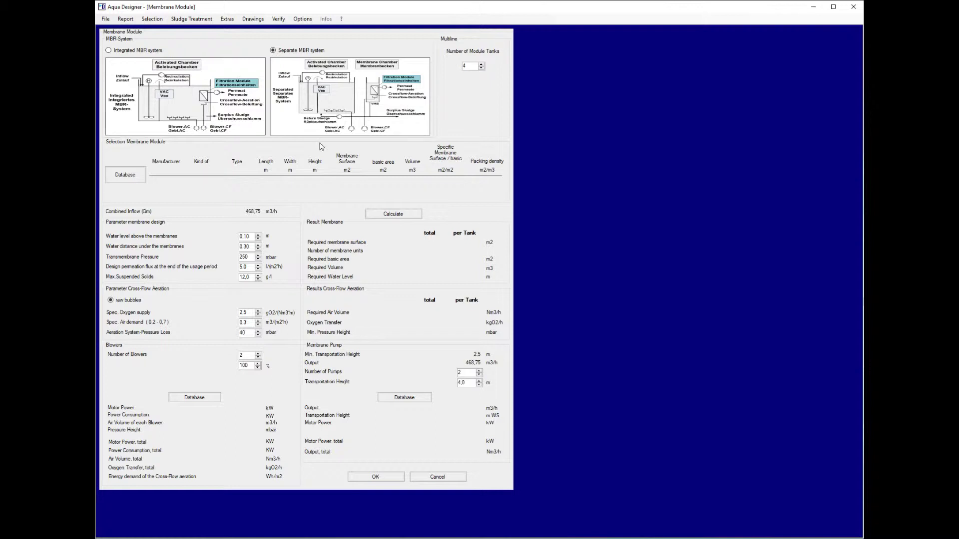
click(140, 180)
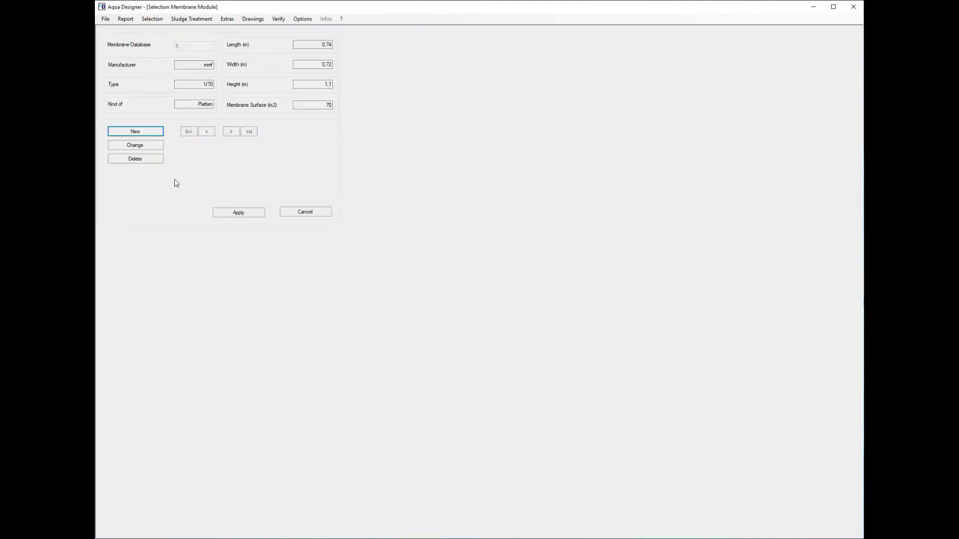
click(253, 214)
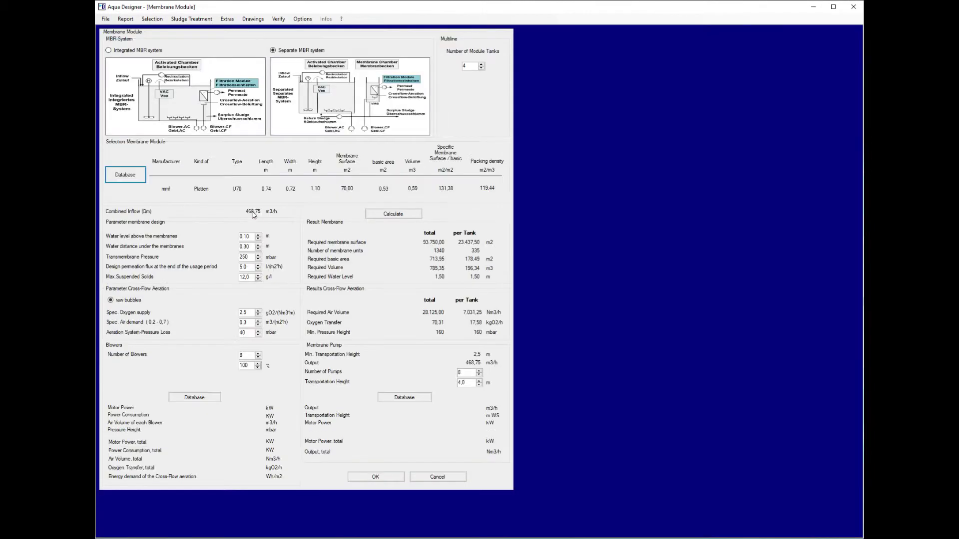
Step: Set the design permeation flux to 7.5 l/(m2h) and select the 30 kW cross-flow blower from the database
click(258, 358)
click(259, 264)
click(258, 265)
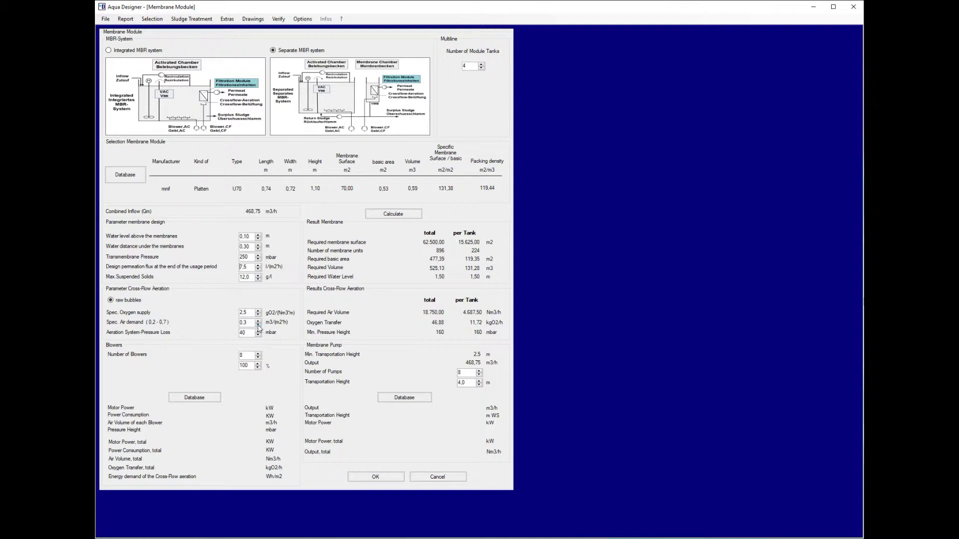
click(258, 321)
click(194, 397)
click(246, 210)
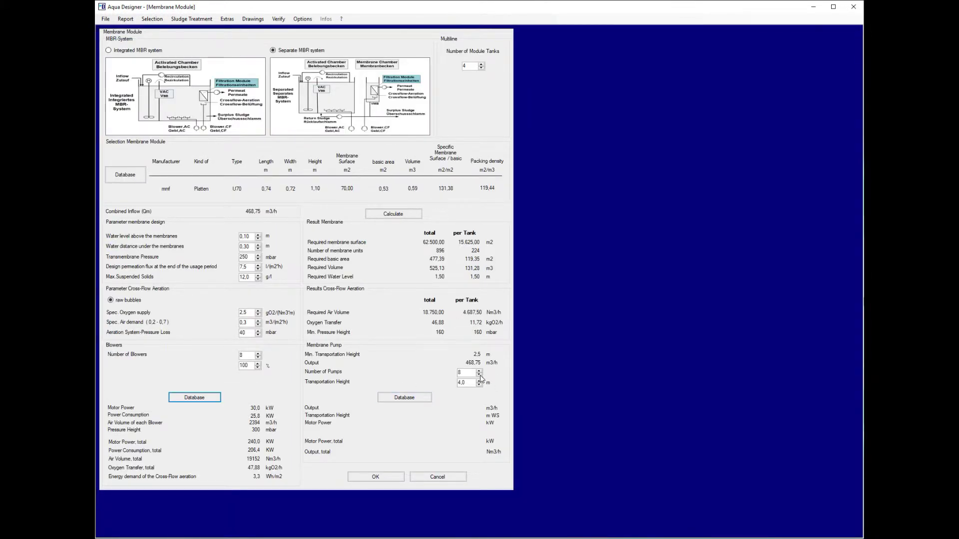
Step: Reduce the number of membrane pumps and select the Amarex KR pump with 162 m3/h output from the database
click(400, 397)
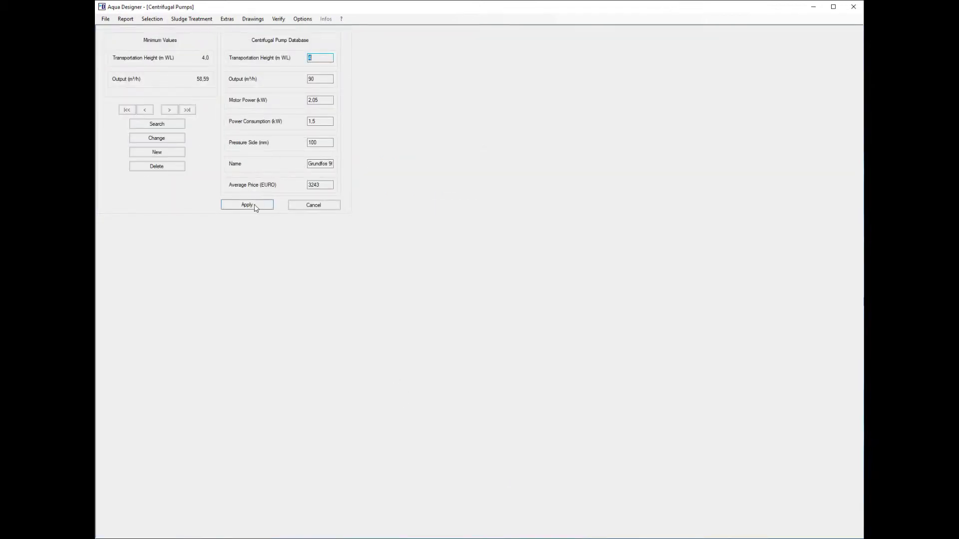
click(168, 110)
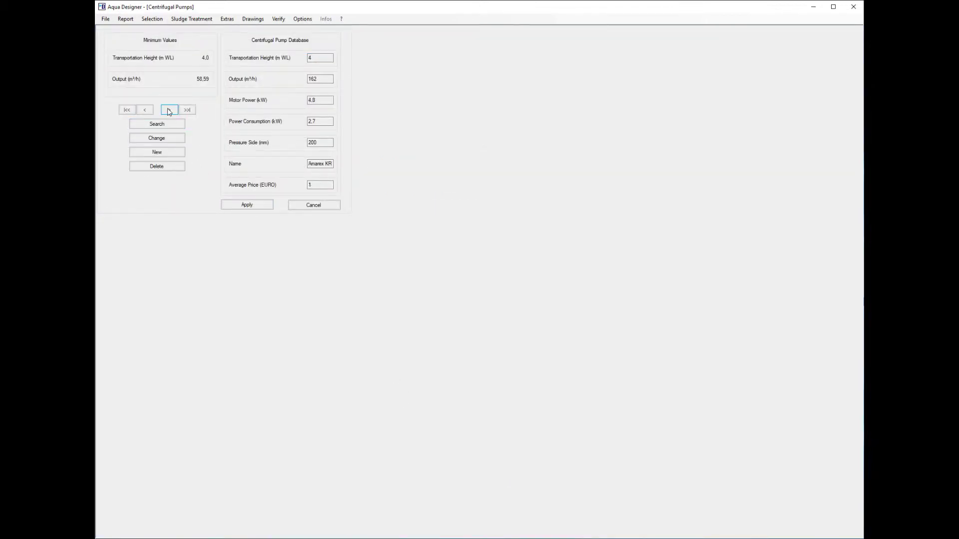
click(313, 205)
click(479, 375)
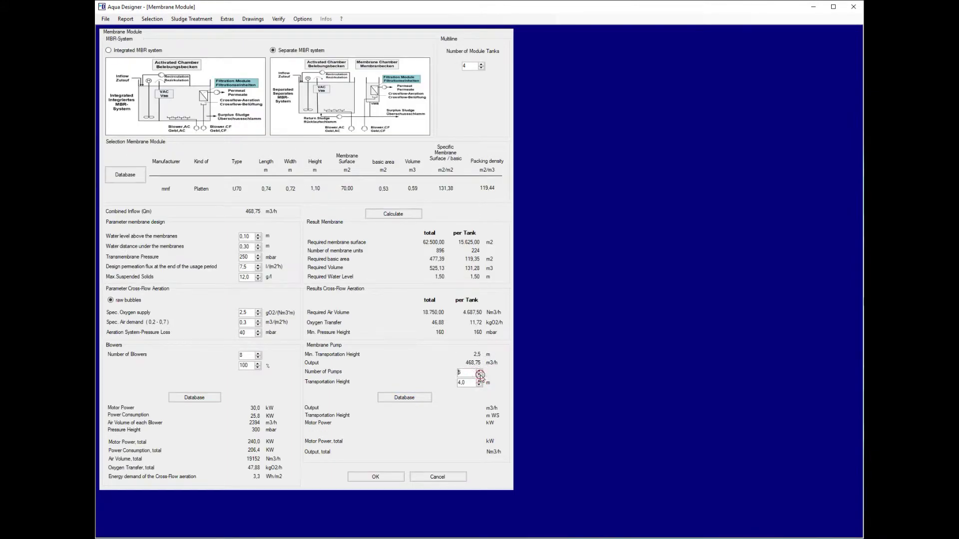
click(425, 395)
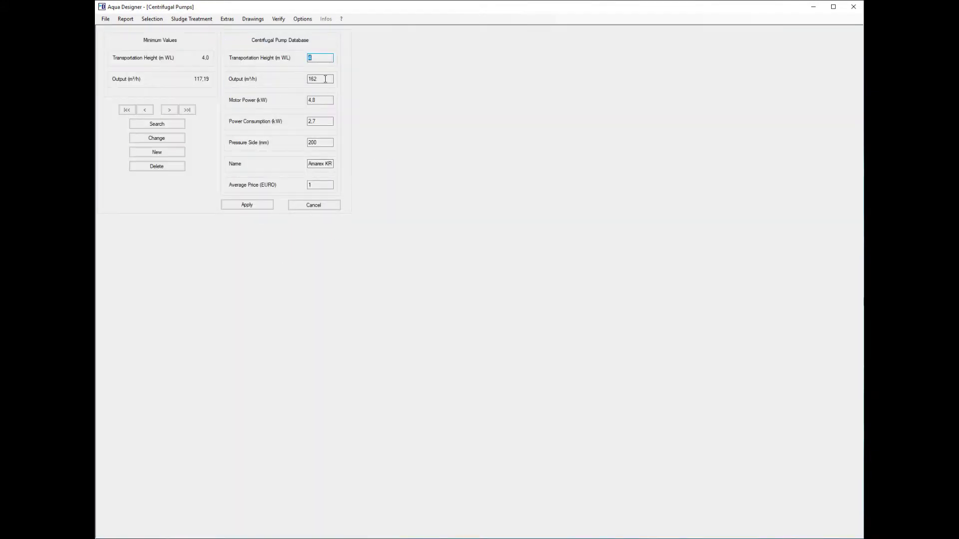
click(268, 205)
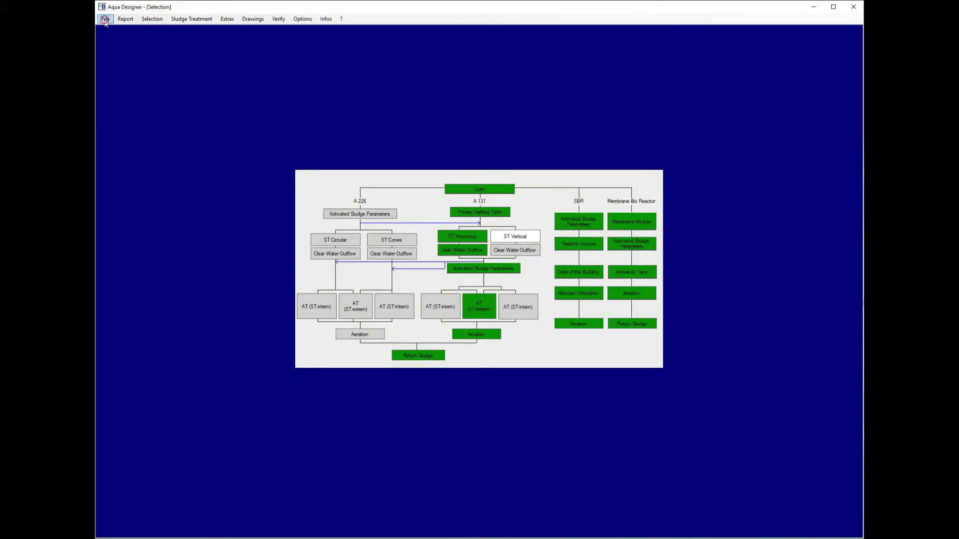
Step: Save the project as AD90 Var.ad9
click(105, 19)
click(120, 48)
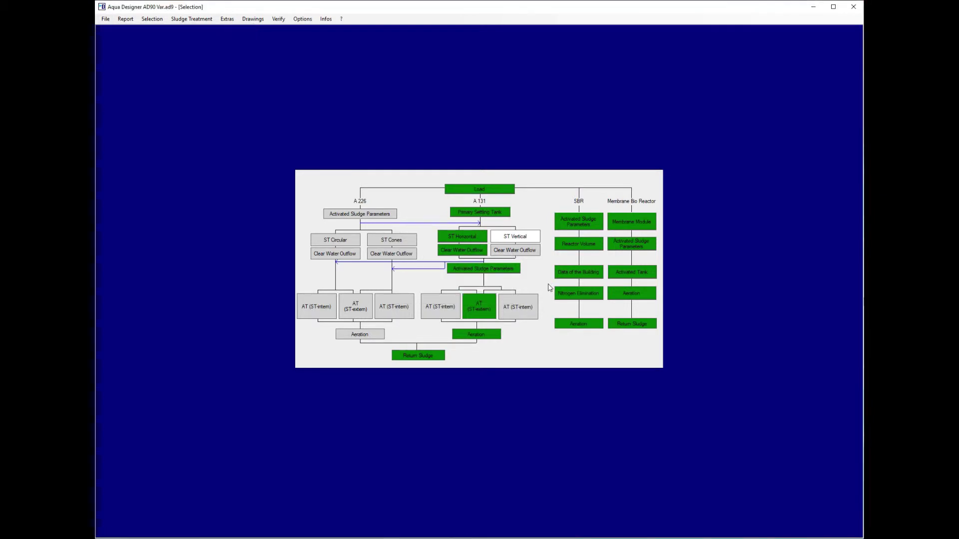
Step: Design an aerated grit tank with grease trap, calculating its width, depth and length, and accept the dimensions
click(153, 19)
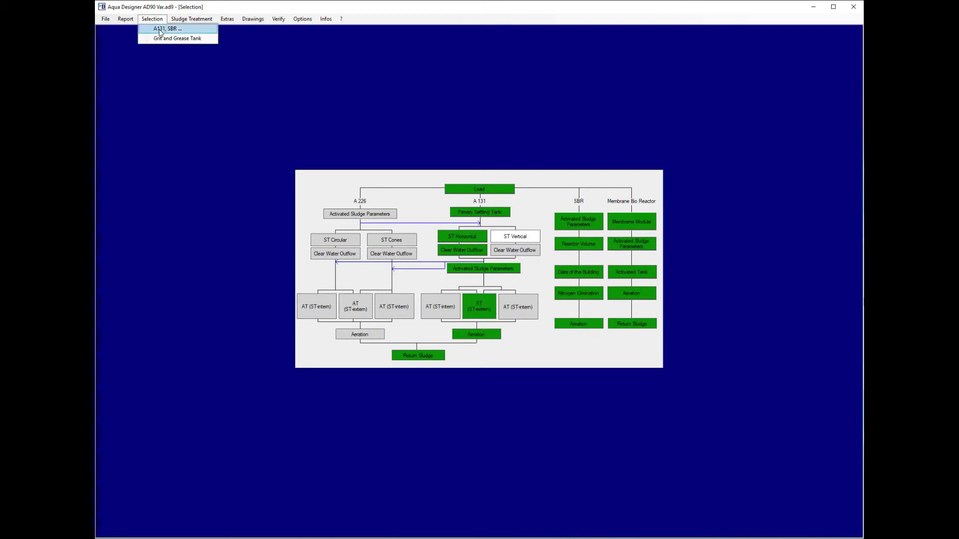
click(165, 38)
click(370, 125)
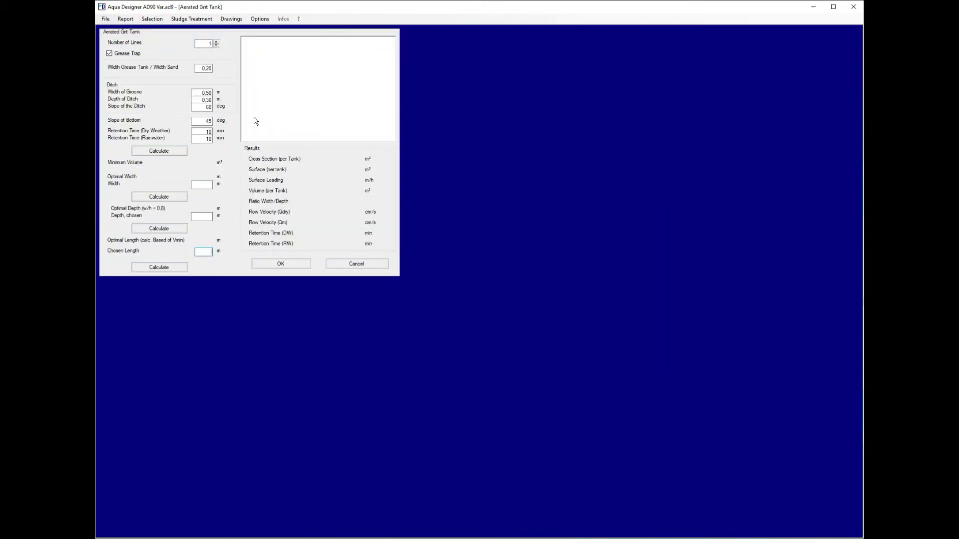
click(173, 197)
click(177, 228)
click(180, 267)
click(501, 307)
click(296, 264)
Step: Calculate the aeration air volume in the grit tank equipment and select the 4.2 kW blower from the database
click(375, 149)
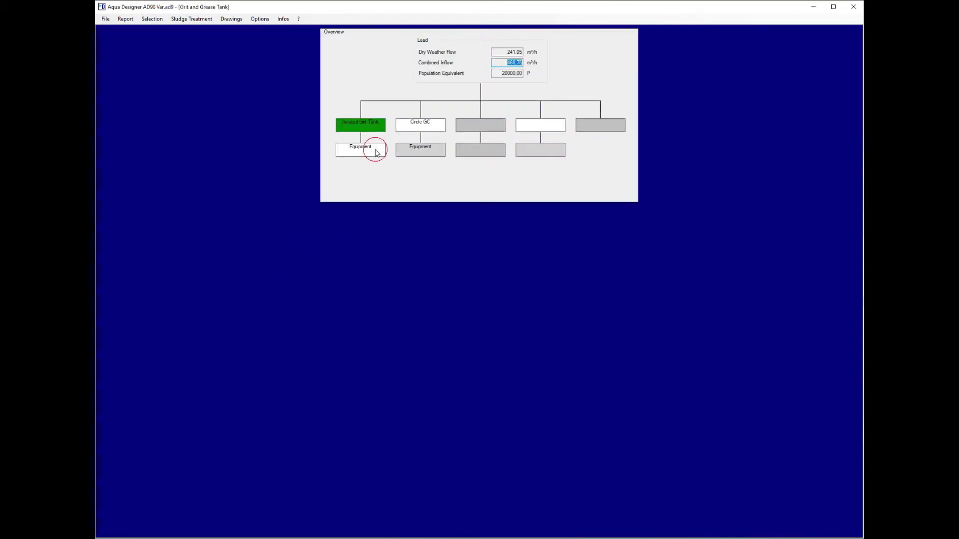
click(191, 123)
click(175, 174)
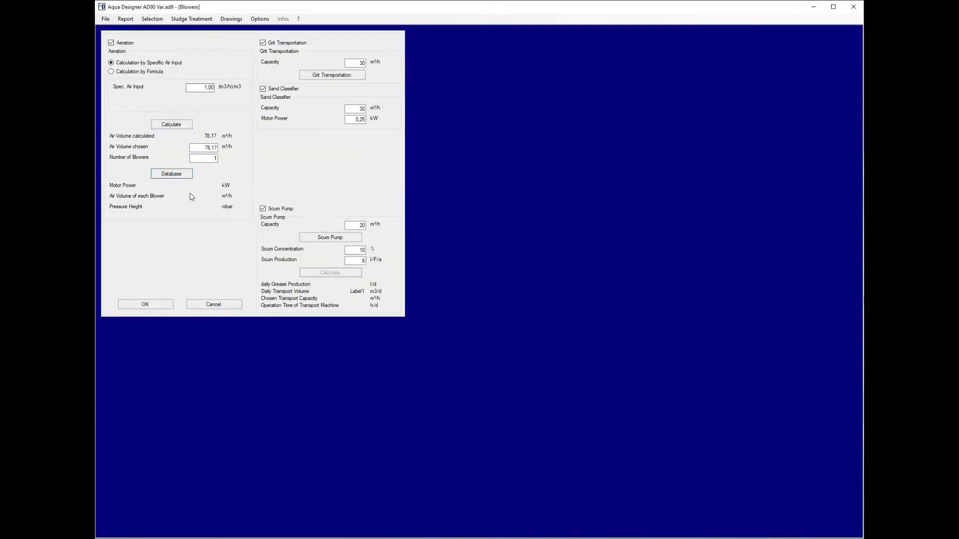
click(232, 211)
Step: Select the Schmitt centrifugal pump with 19 m3/h output for grit transportation and calculate the sand transport
click(328, 80)
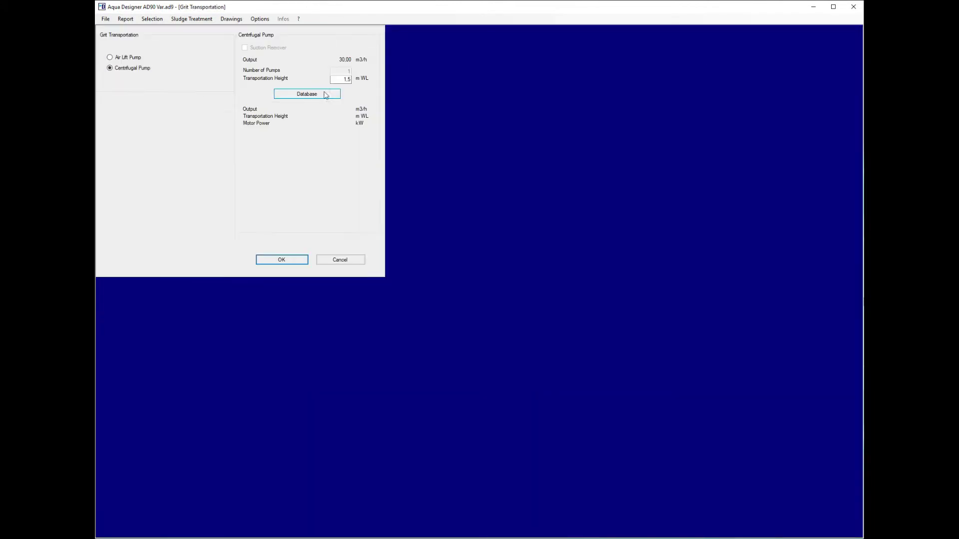
click(310, 93)
click(168, 111)
click(167, 110)
click(168, 111)
click(226, 205)
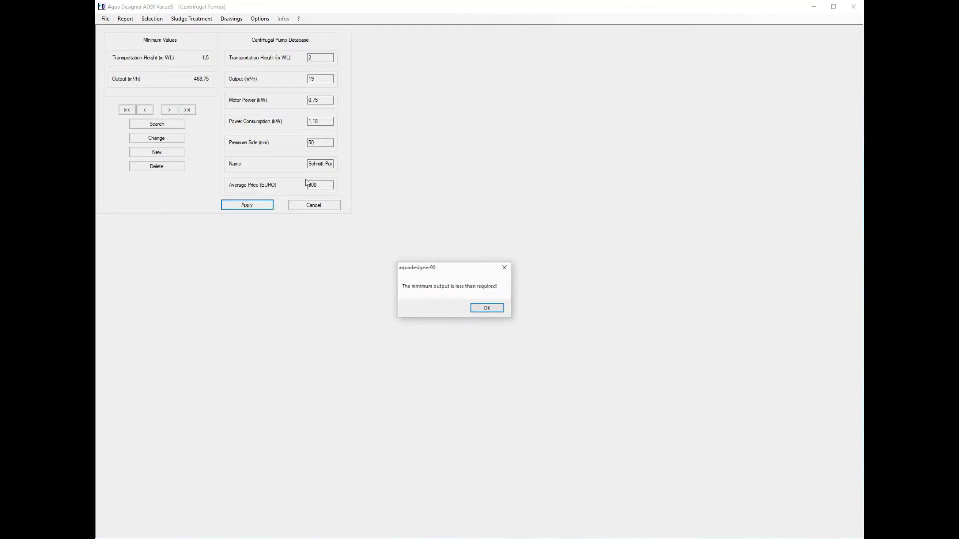
click(487, 308)
click(286, 265)
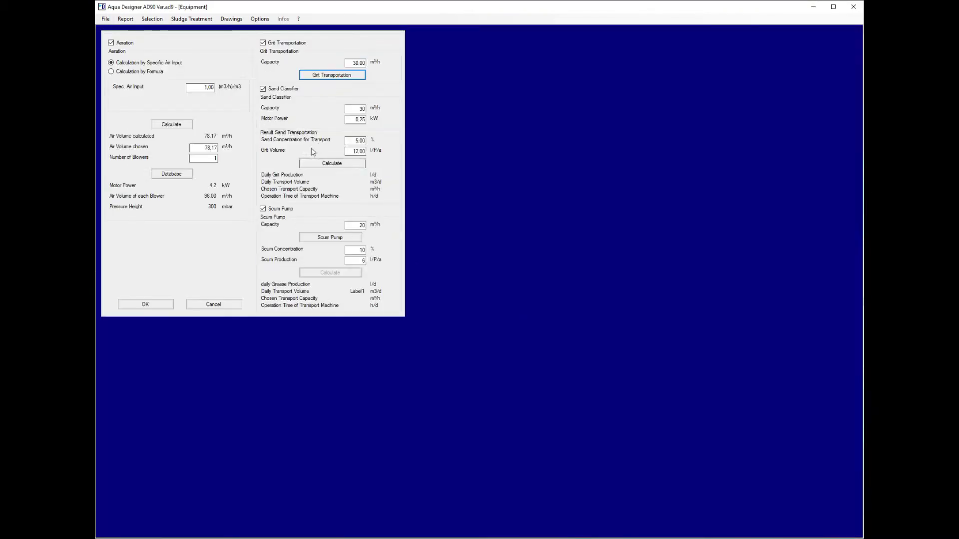
click(321, 166)
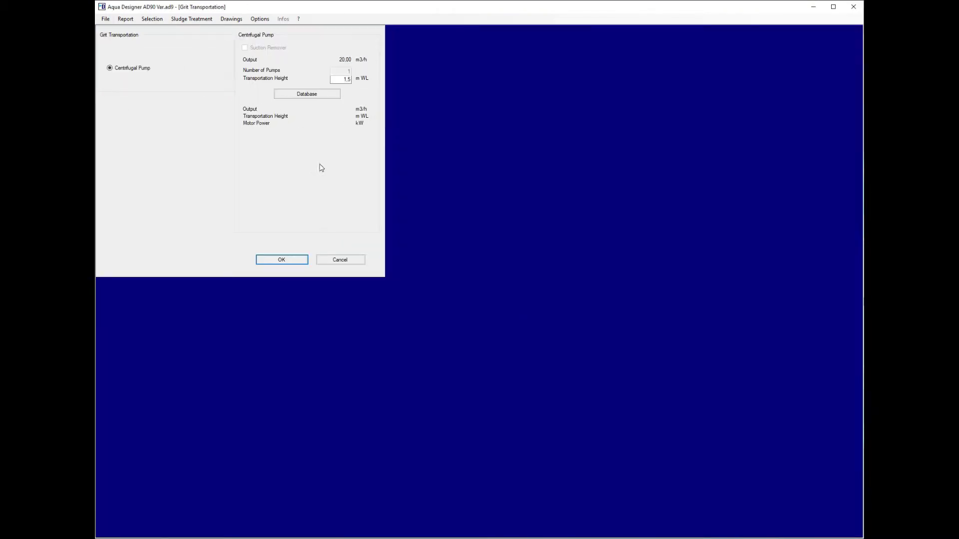
Step: Select the Schmitt centrifugal pump with 19 m3/h output as scum pump, calculate the grease transport and accept the equipment
click(303, 98)
click(256, 207)
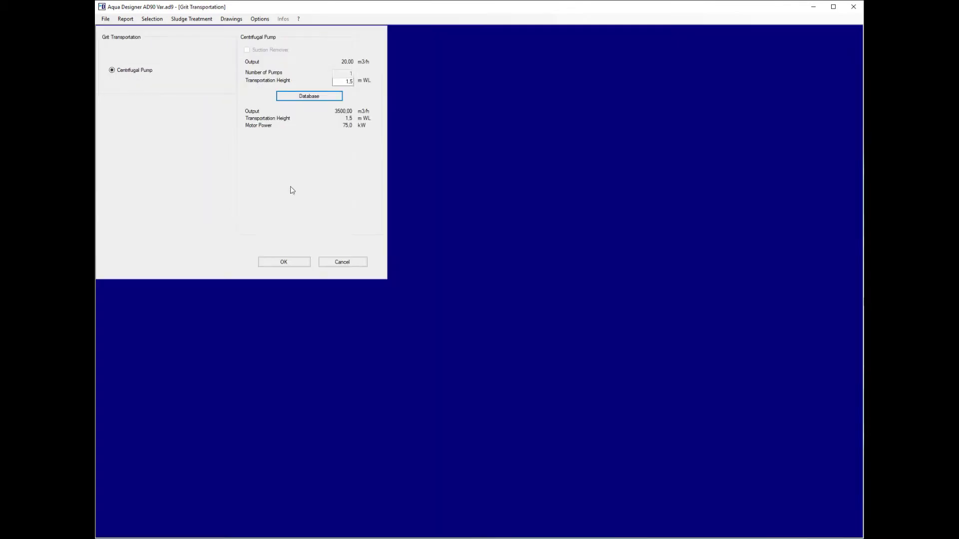
click(315, 96)
click(170, 110)
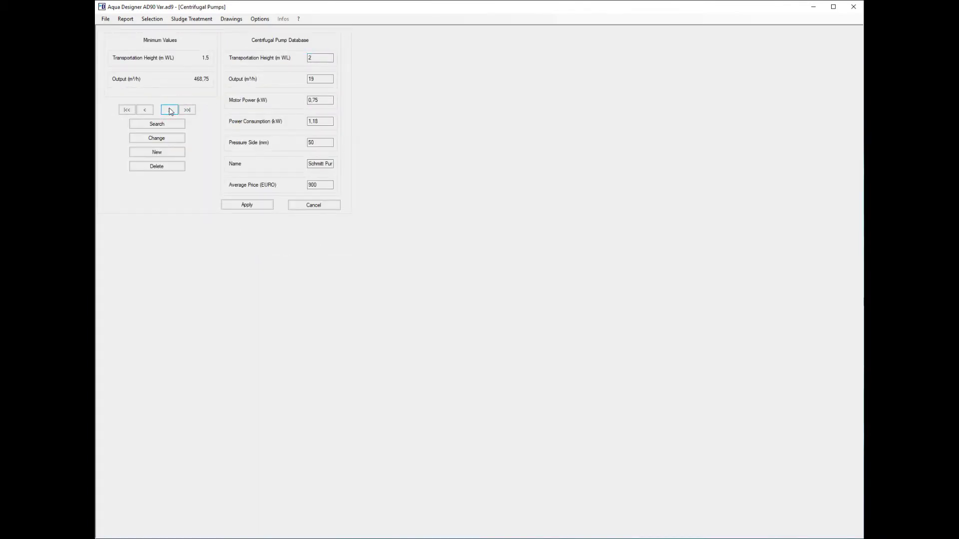
click(264, 206)
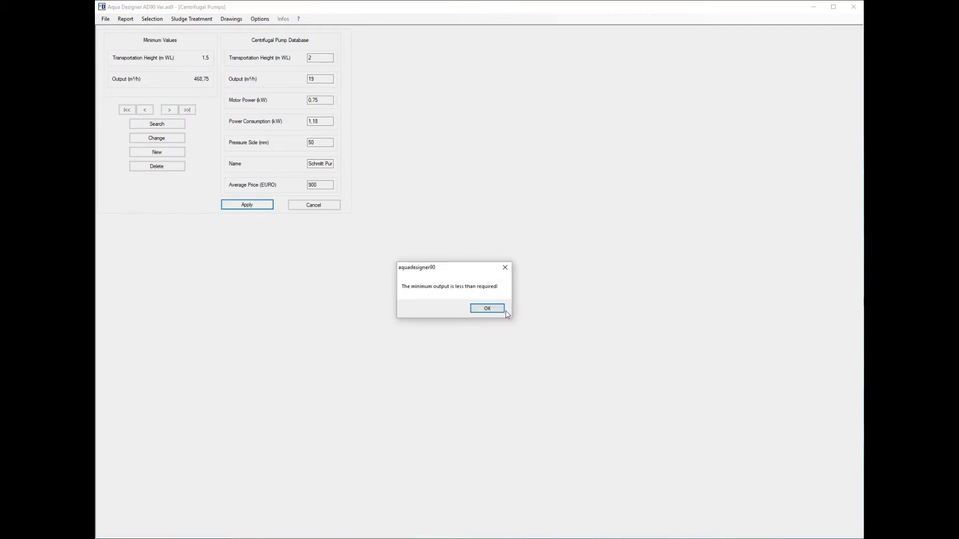
click(501, 310)
click(288, 261)
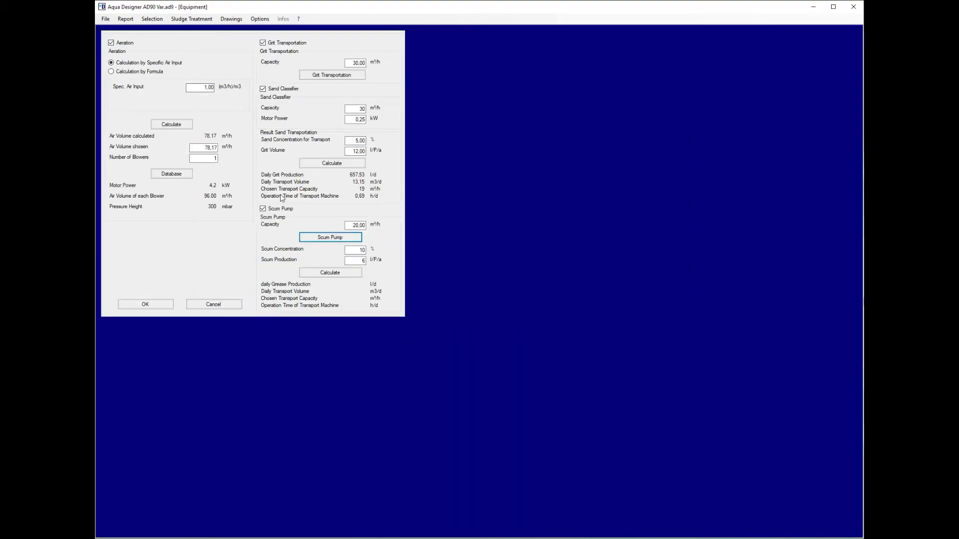
click(320, 270)
click(159, 306)
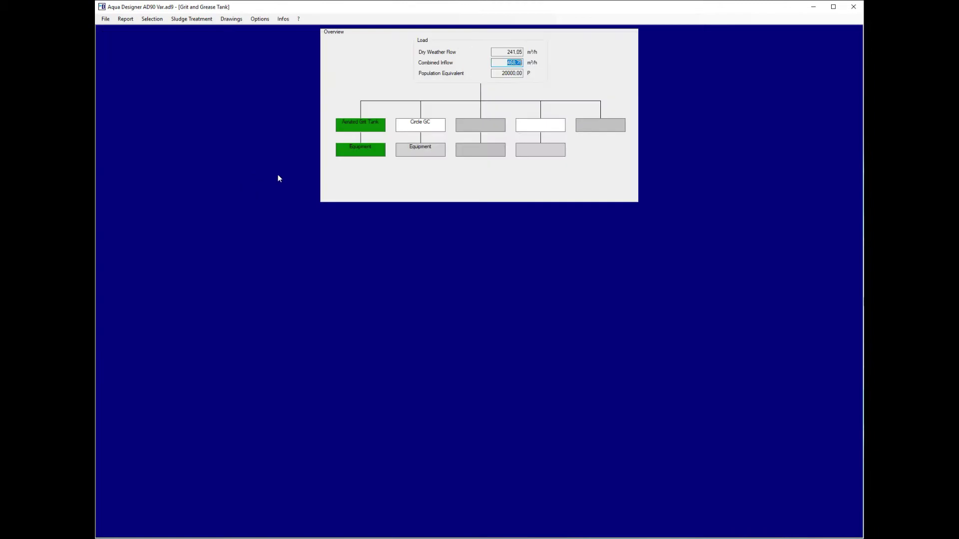
Step: Return to the A131, SBR design overview and open the anaerobic sludge digestion calculation for A131
click(161, 22)
click(161, 27)
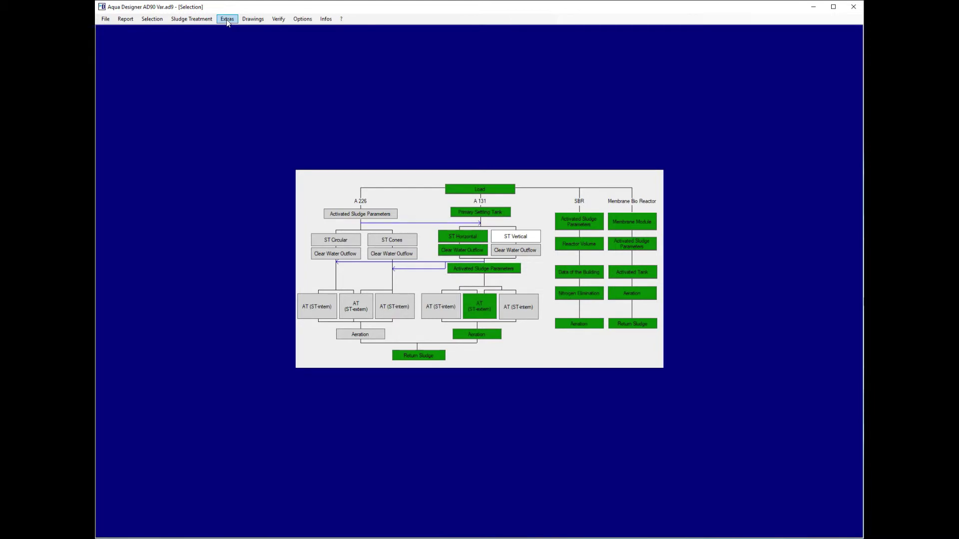
click(191, 19)
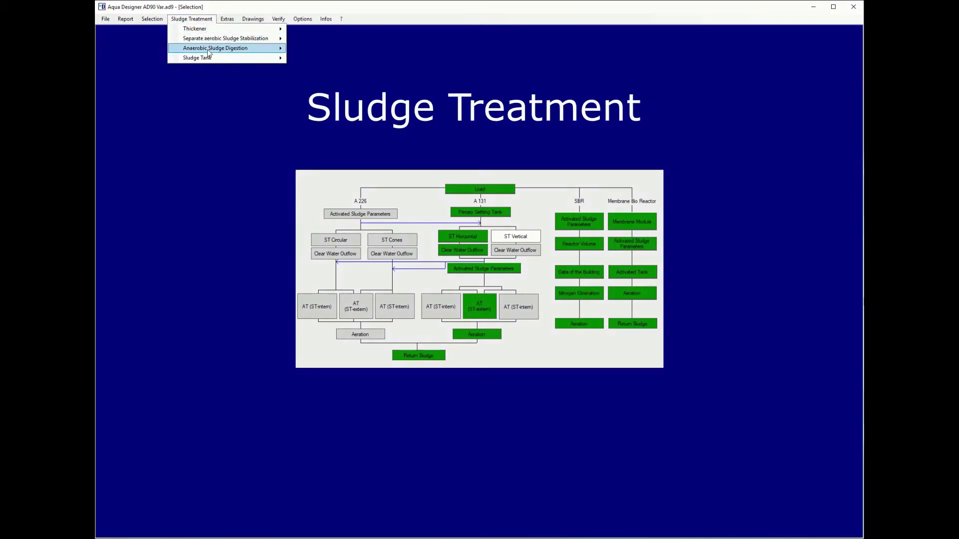
mouse_move(205, 49)
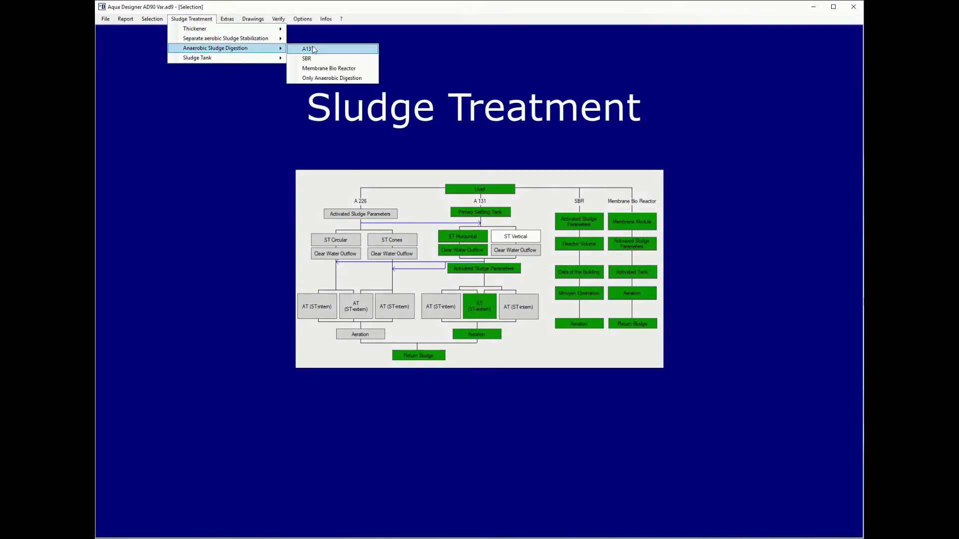
click(313, 49)
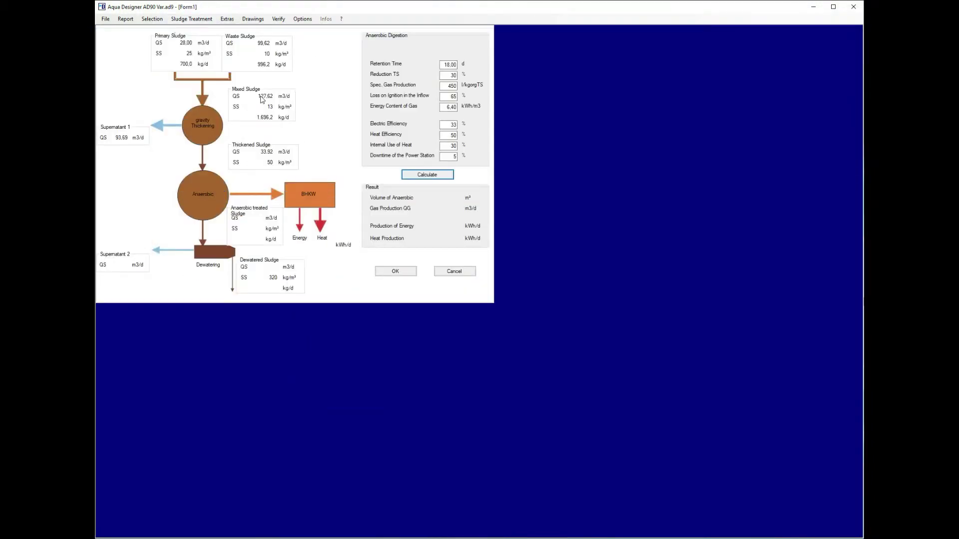
Step: Calculate the anaerobic digestion with the given parameters, accept the results and close the sludge treatment report
click(435, 175)
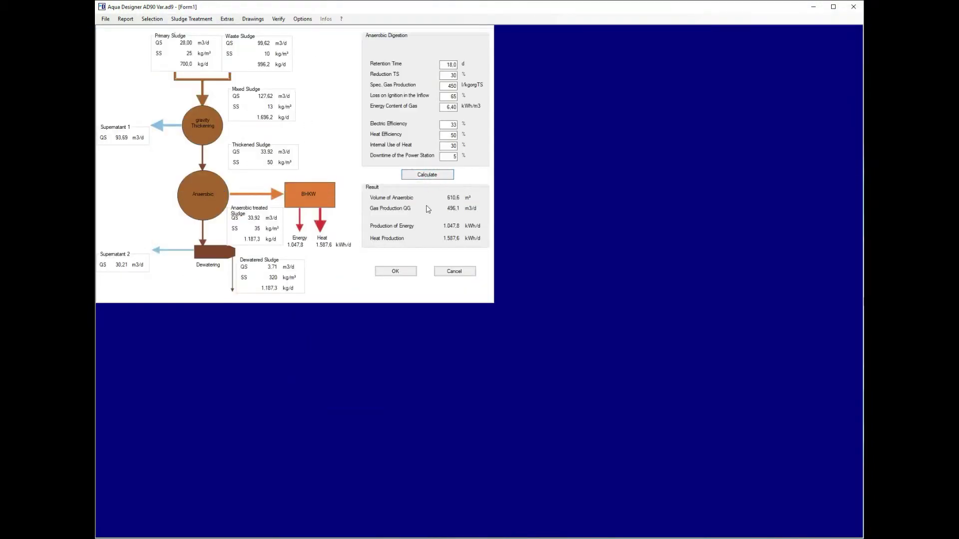
click(405, 273)
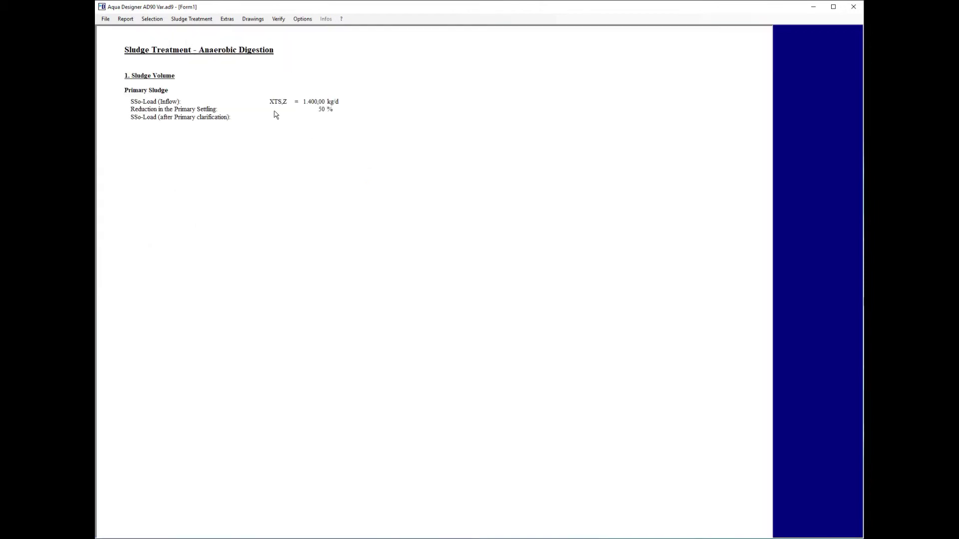
click(814, 35)
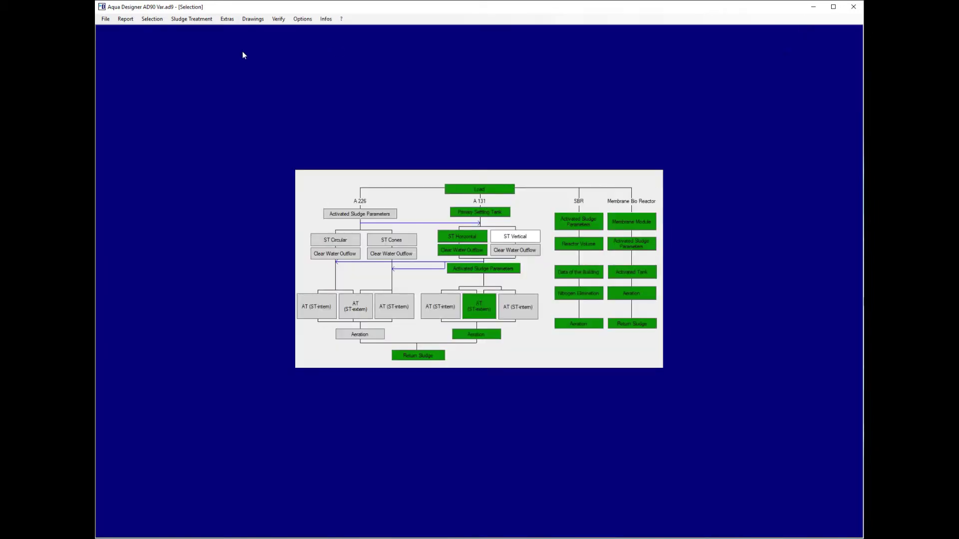
Step: Open the plant components for A131 and include the inflow pumping station, screen, inflow measuring and outlet measurement
click(228, 19)
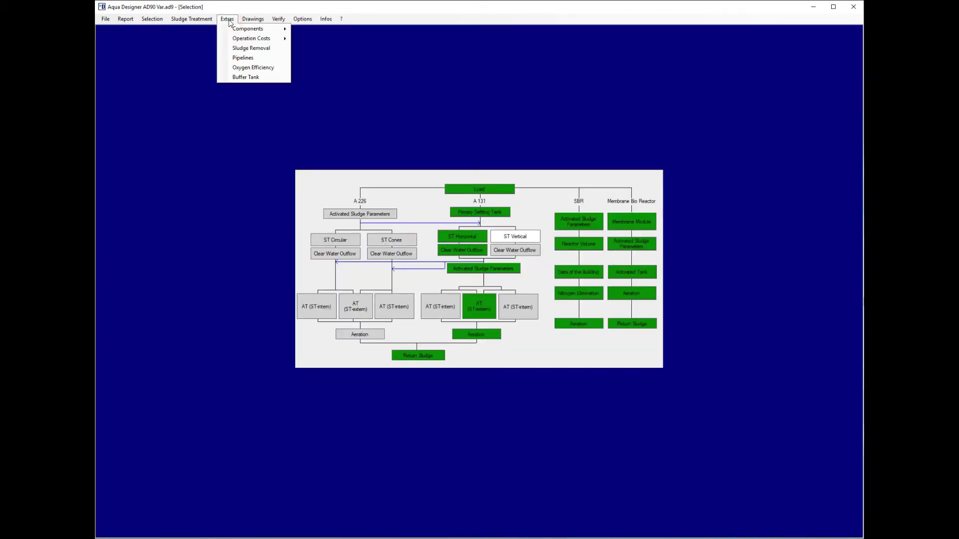
click(240, 30)
click(316, 30)
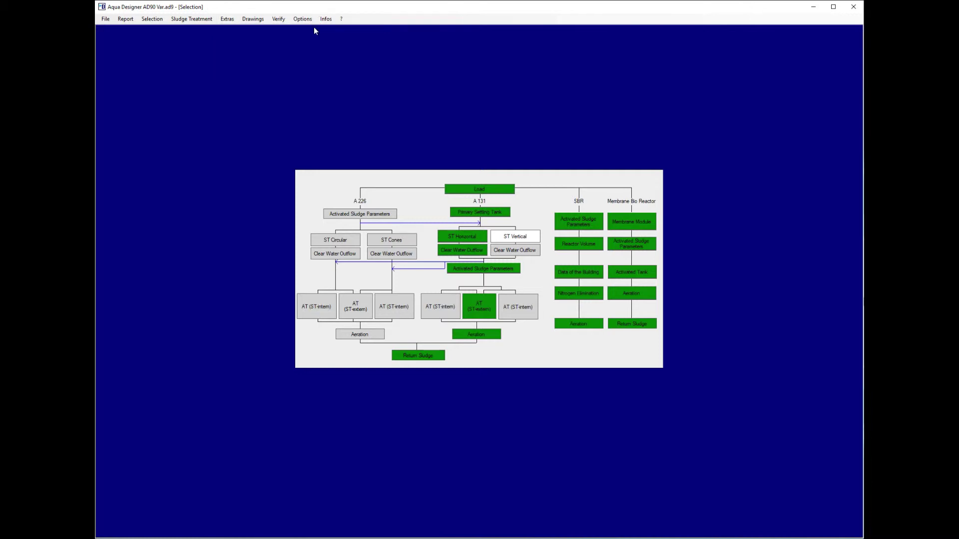
click(125, 81)
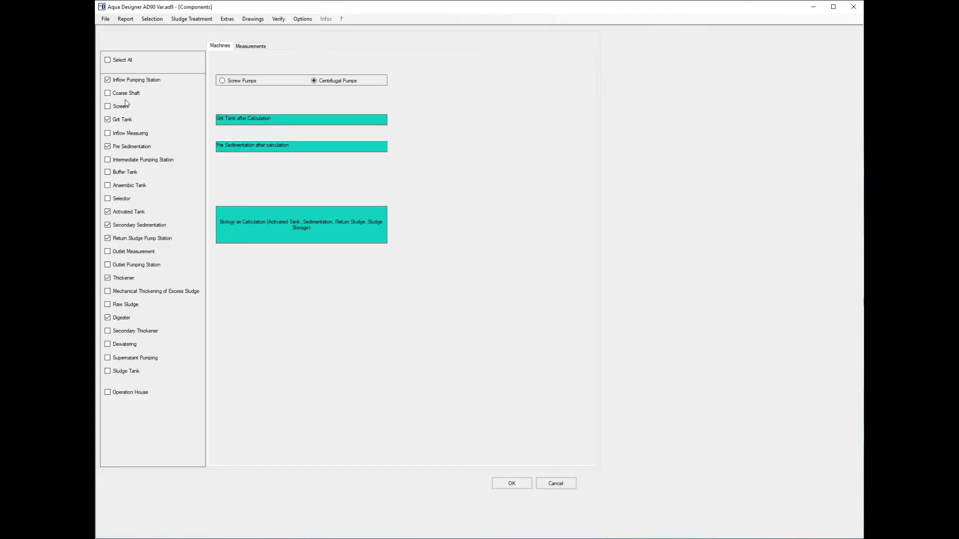
click(118, 109)
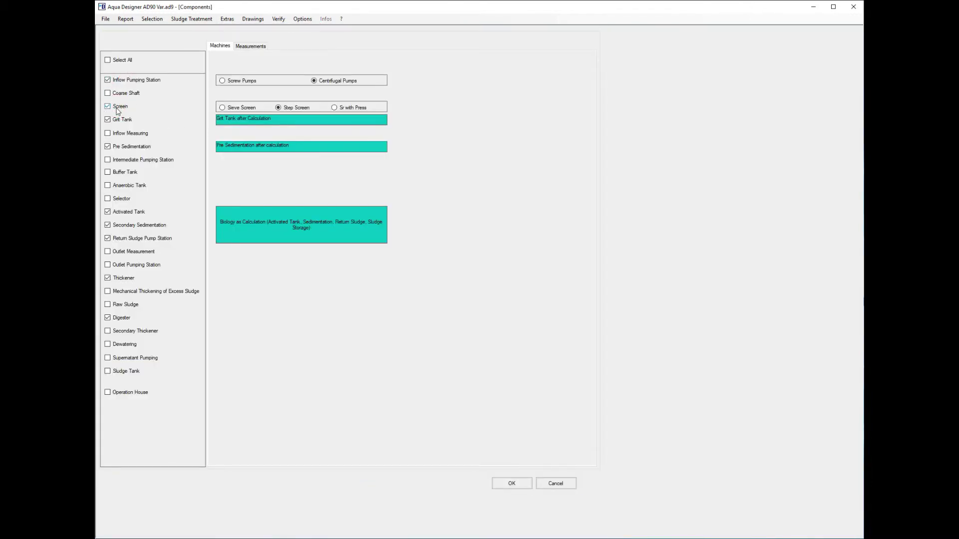
click(118, 134)
click(116, 253)
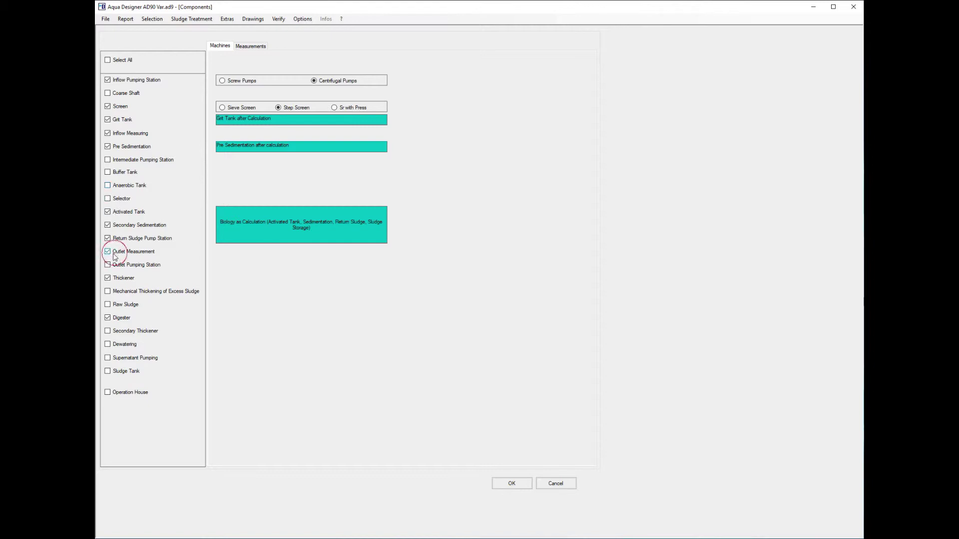
Step: Add mechanical thickening of excess sludge, raw sludge, dewatering and supernatant pumping to the components and accept the selection
click(109, 292)
click(110, 305)
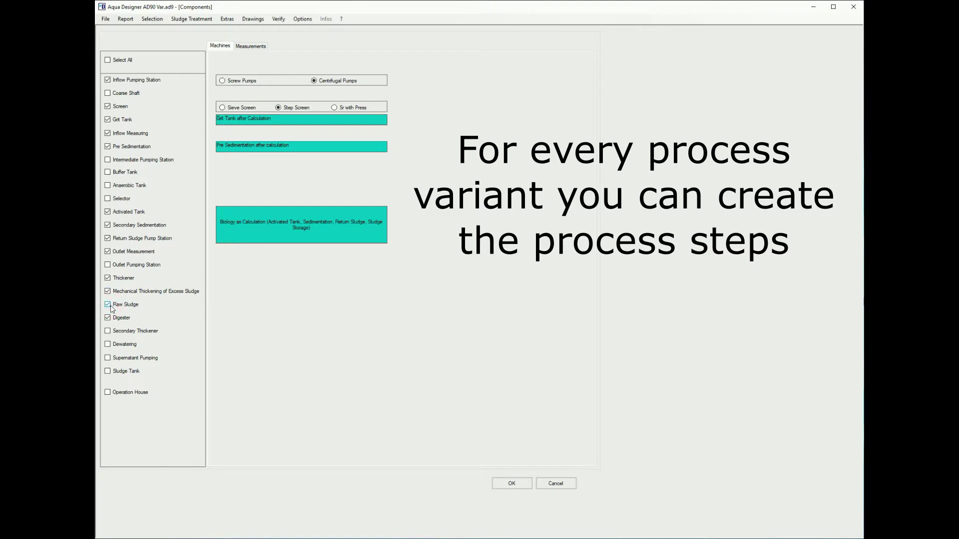
click(114, 344)
click(114, 359)
click(518, 487)
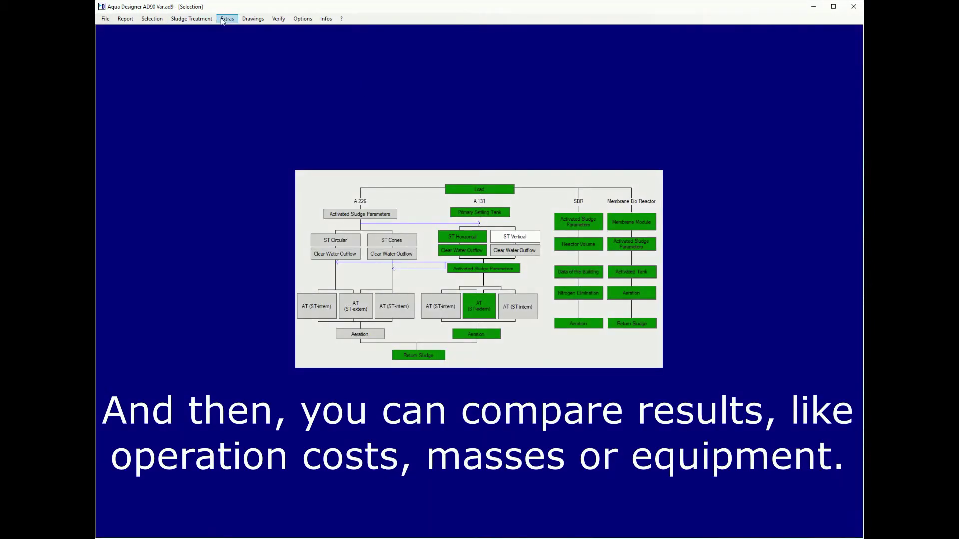
Step: Open the operation costs for A 226 / A 131 and set the grease removal operating time to 1 h/d
click(222, 20)
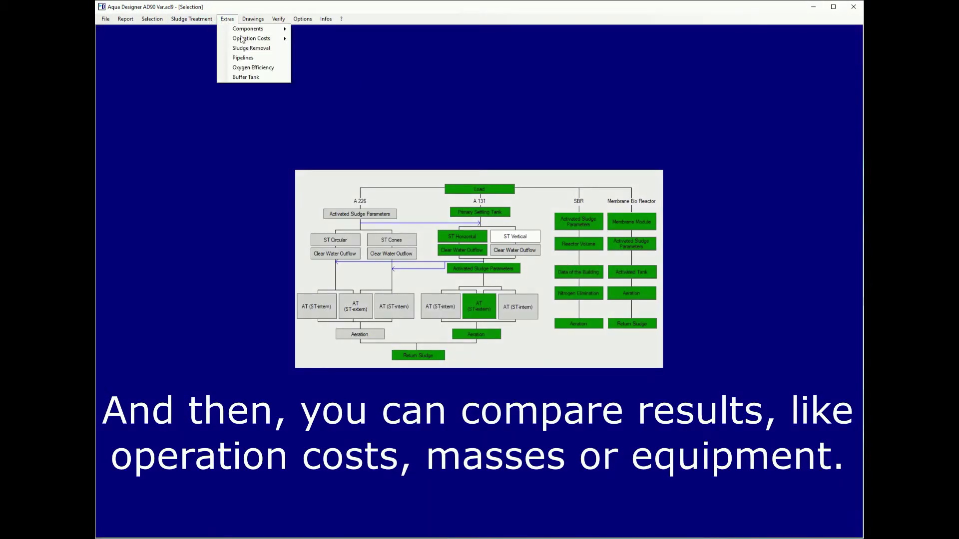
mouse_move(260, 40)
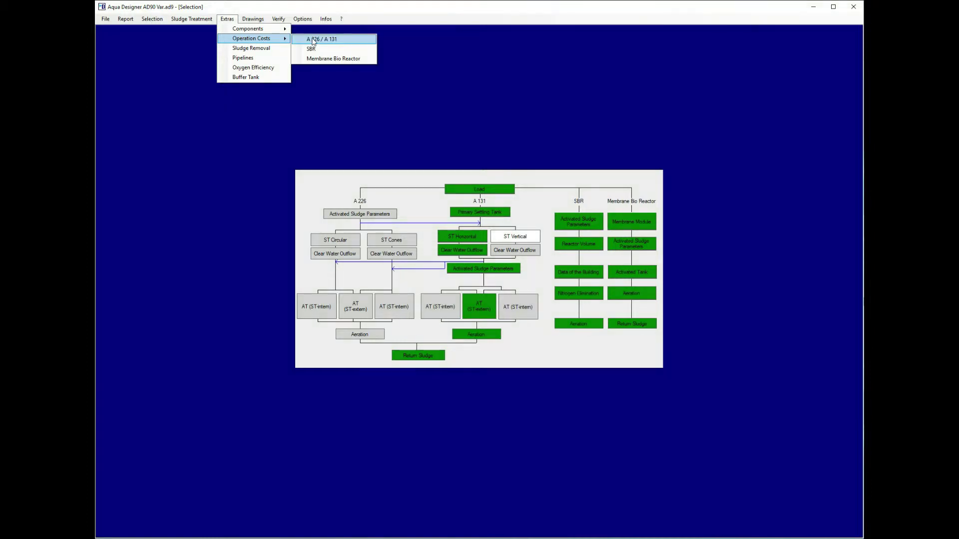
click(313, 40)
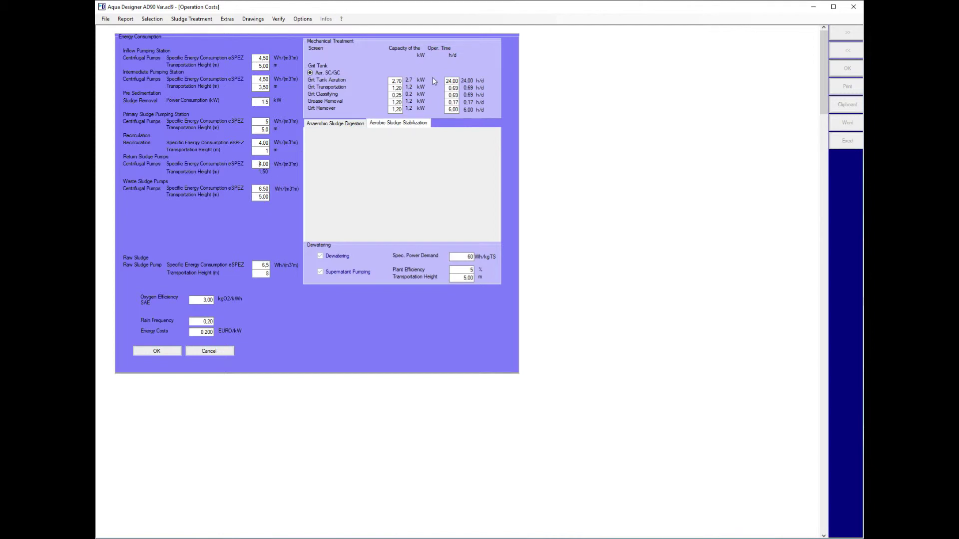
double_click(452, 102)
text(1)
click(447, 101)
Step: Check the feed pump, mixer and digester mixing values for anaerobic sludge digestion and accept the energy consumption data
click(352, 128)
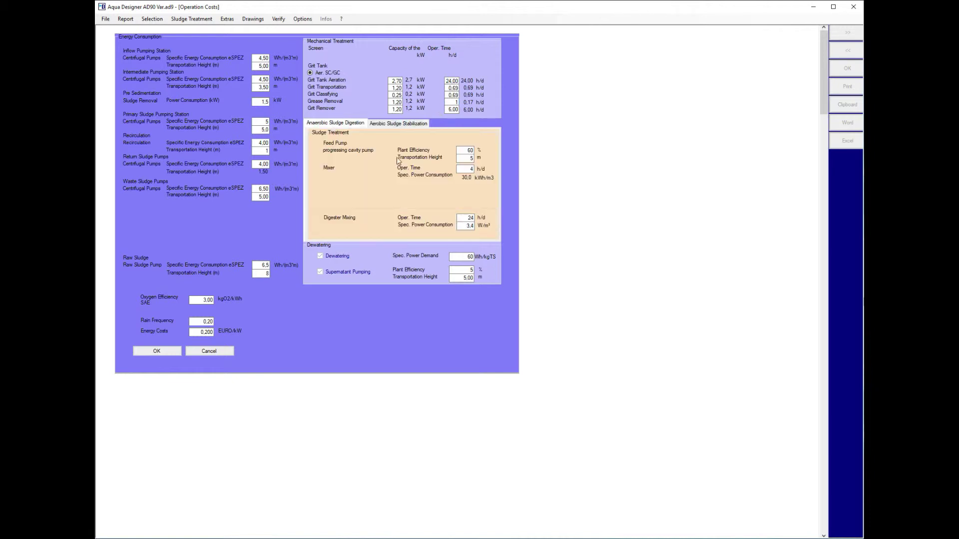
click(461, 157)
click(468, 169)
click(463, 219)
click(154, 352)
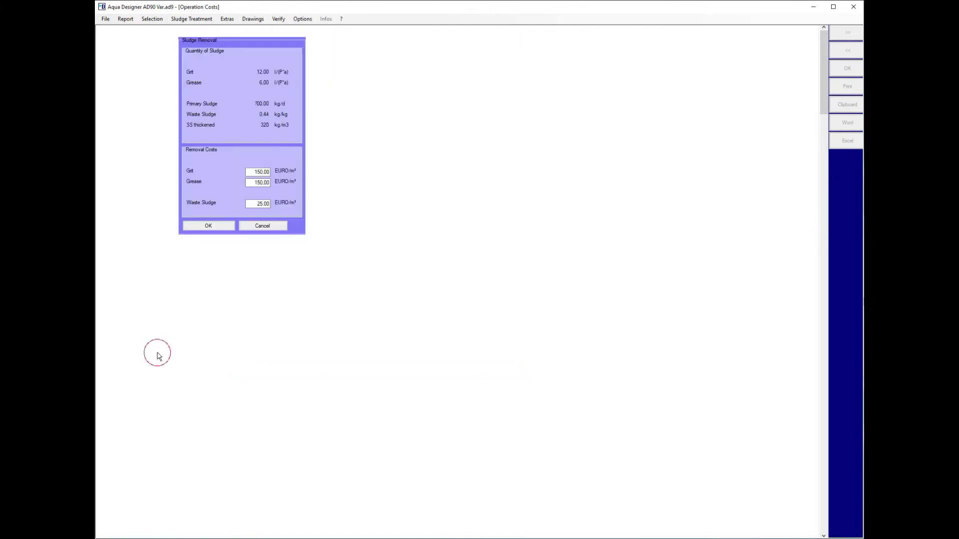
Step: Accept the sludge removal costs, and set the staff number to 4 persons in the staff and precipitant cost data
click(215, 229)
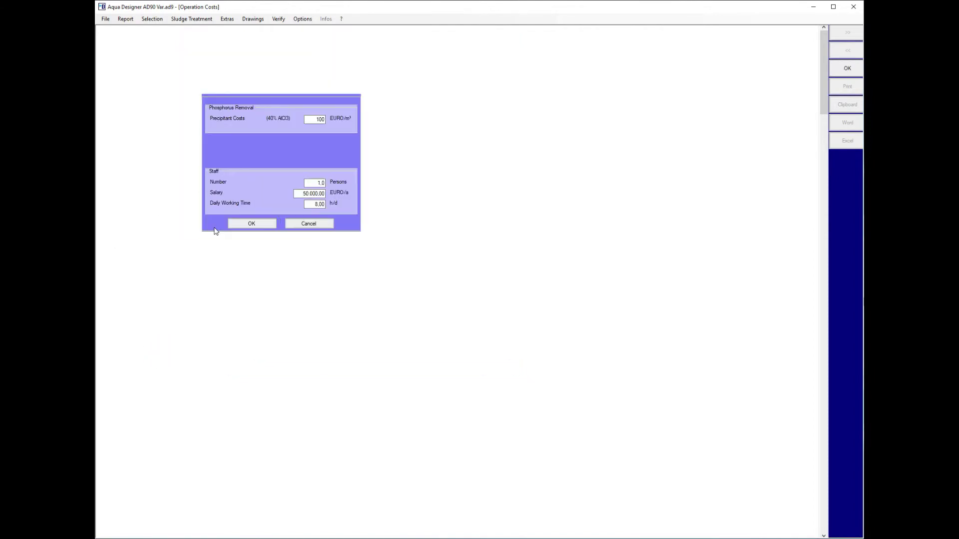
double_click(318, 183)
text(4)
click(313, 195)
click(267, 226)
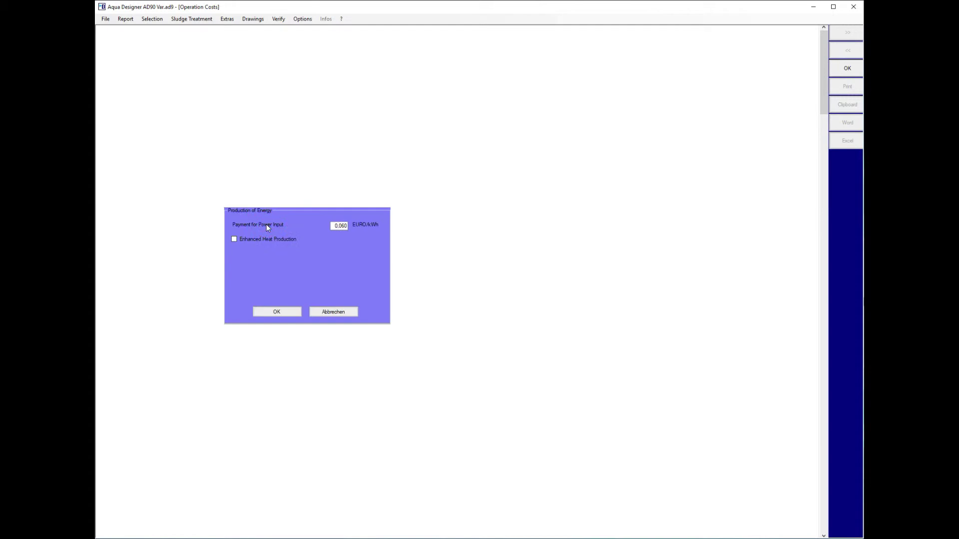
Step: Enable enhanced heat production, generate the operation costs report and review it down to the yearly energy costs
click(262, 239)
click(286, 312)
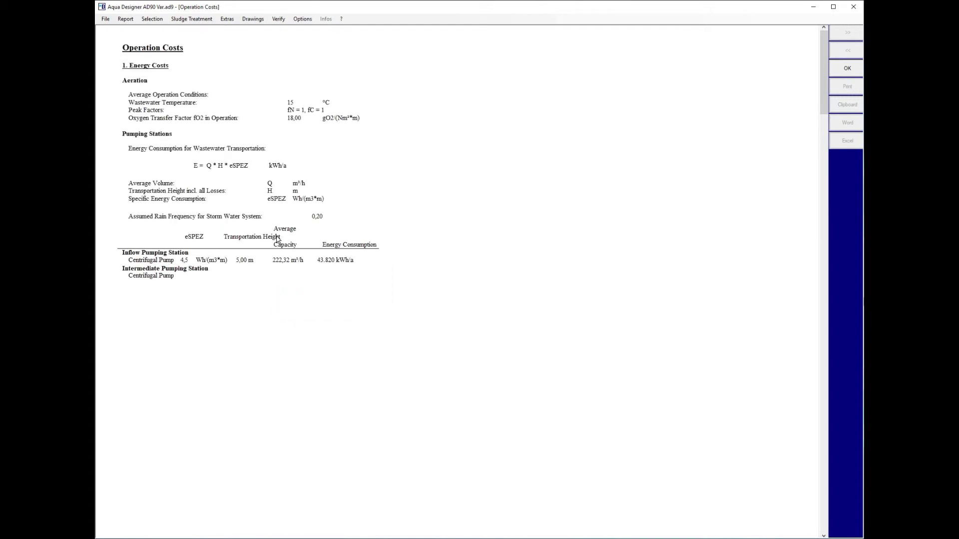
scroll(826, 130, down, 1)
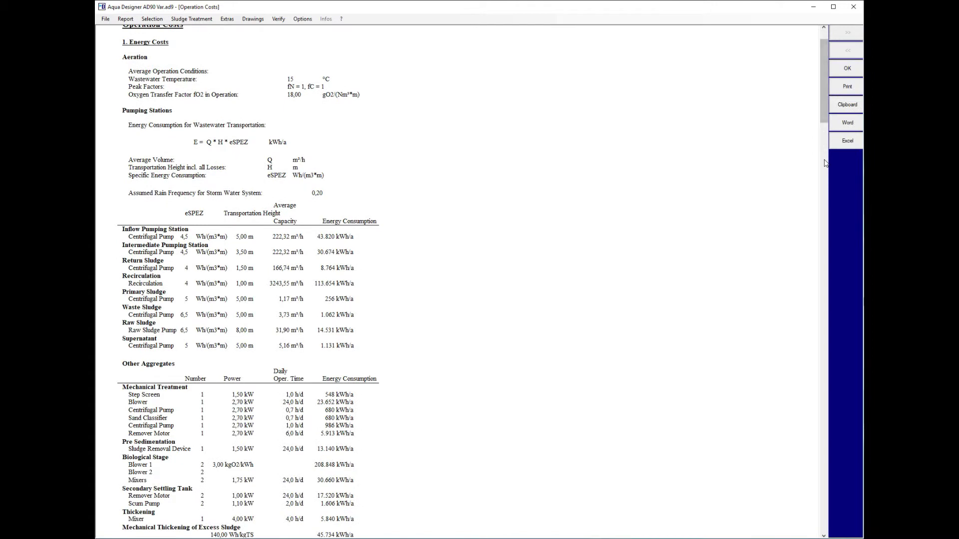
click(825, 115)
scroll(825, 144, down, 3)
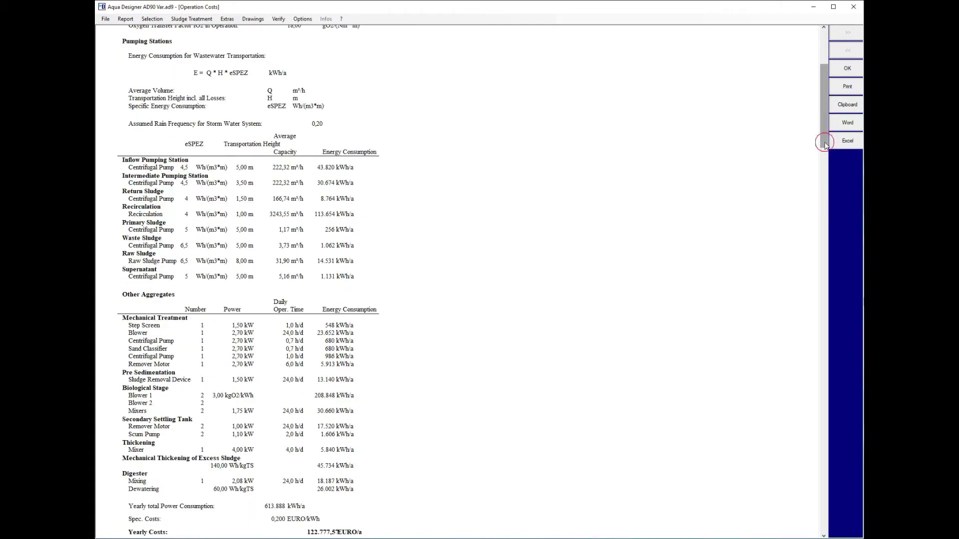
scroll(827, 173, down, 3)
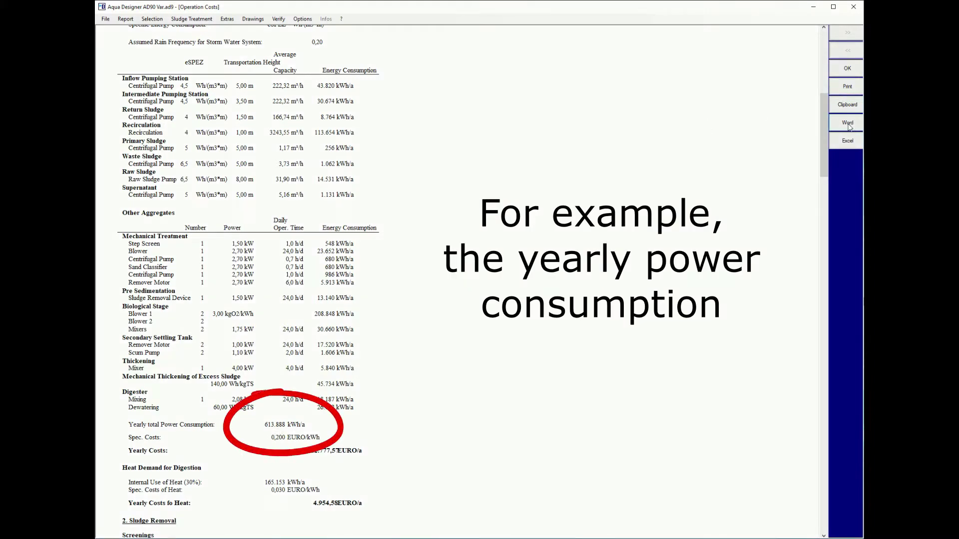
Step: Export the A131 operation costs report to Excel, save it as AD90 Operation Cost A131.xlsx and close the workbook
click(848, 142)
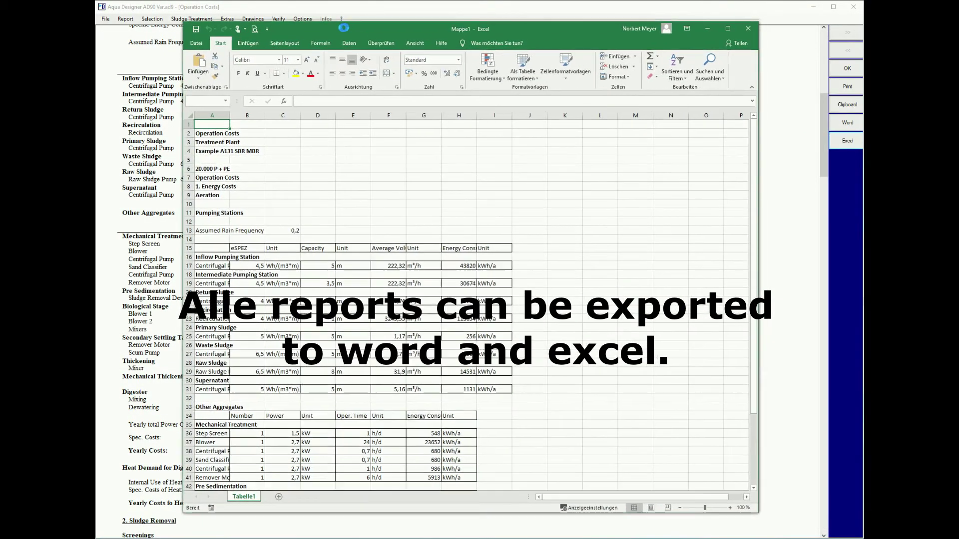
drag(343, 28, 289, 17)
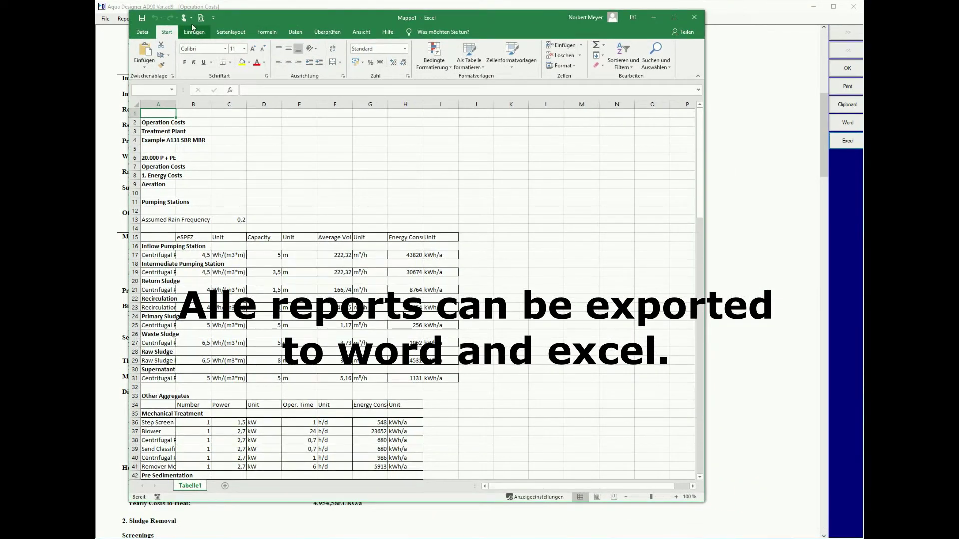
click(143, 34)
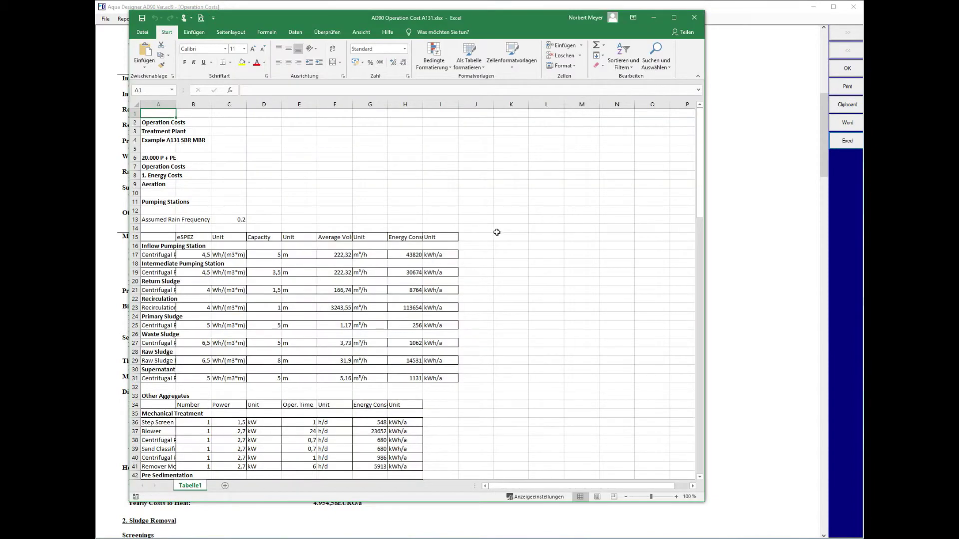
click(695, 18)
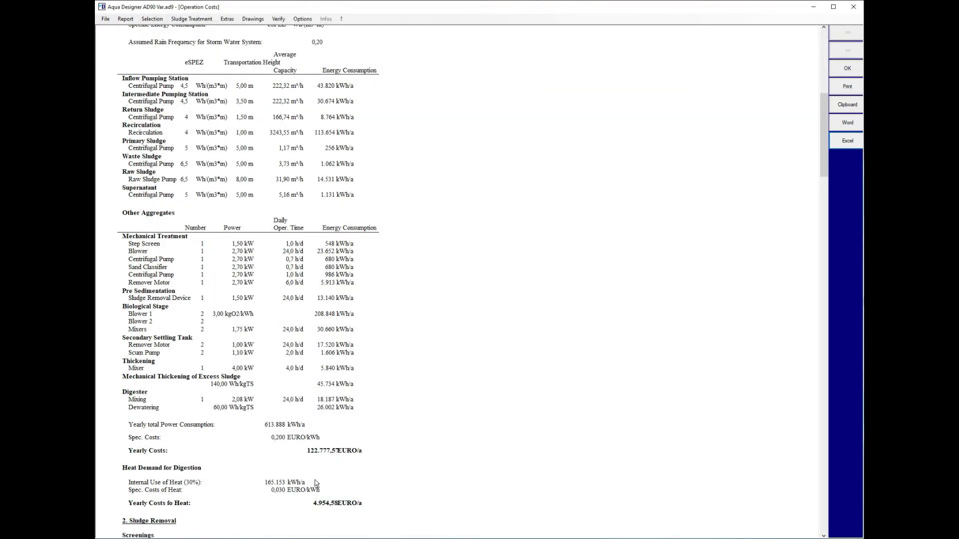
Step: Export the SBR variant's operation costs report to Excel, save it as AD90 Operation Cost SBR.xlsx and close the workbook
click(833, 72)
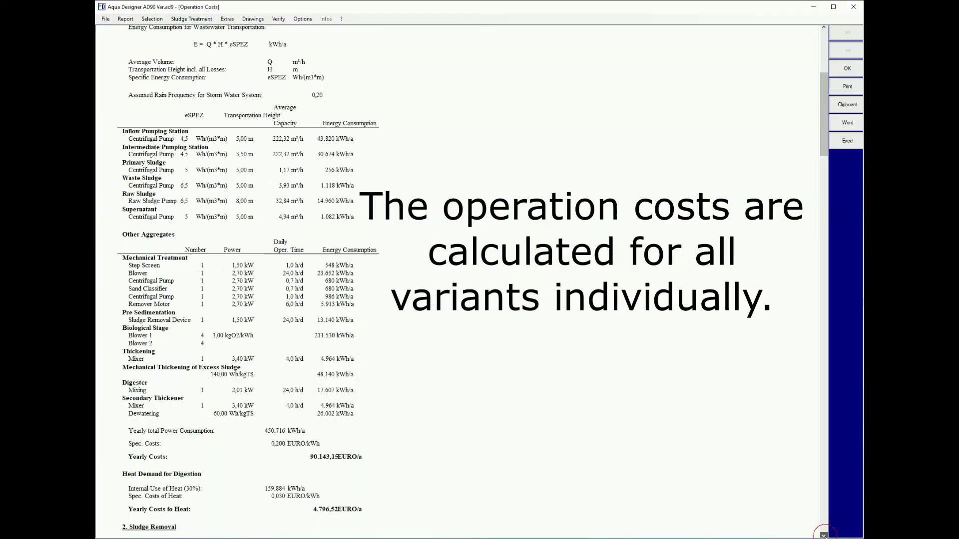
scroll(459, 280, down, 10)
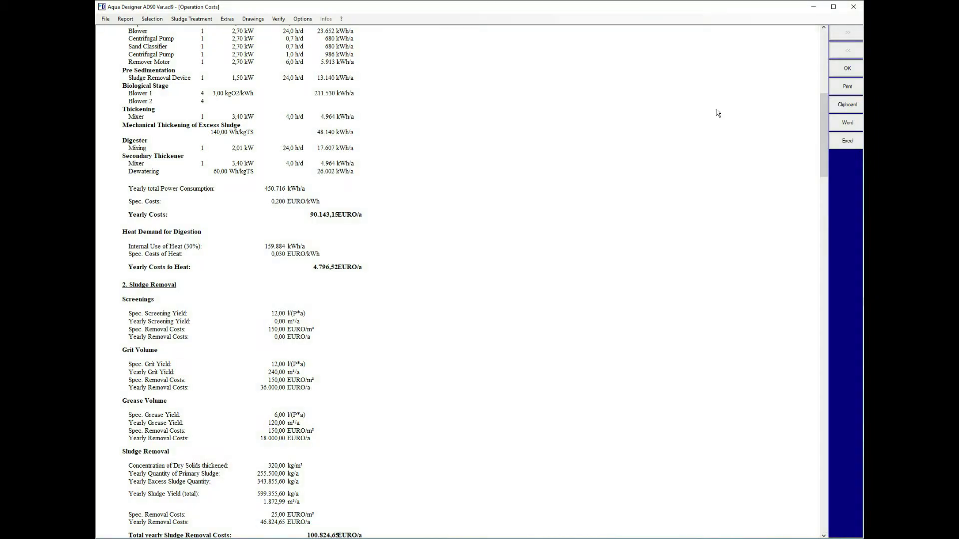
click(846, 145)
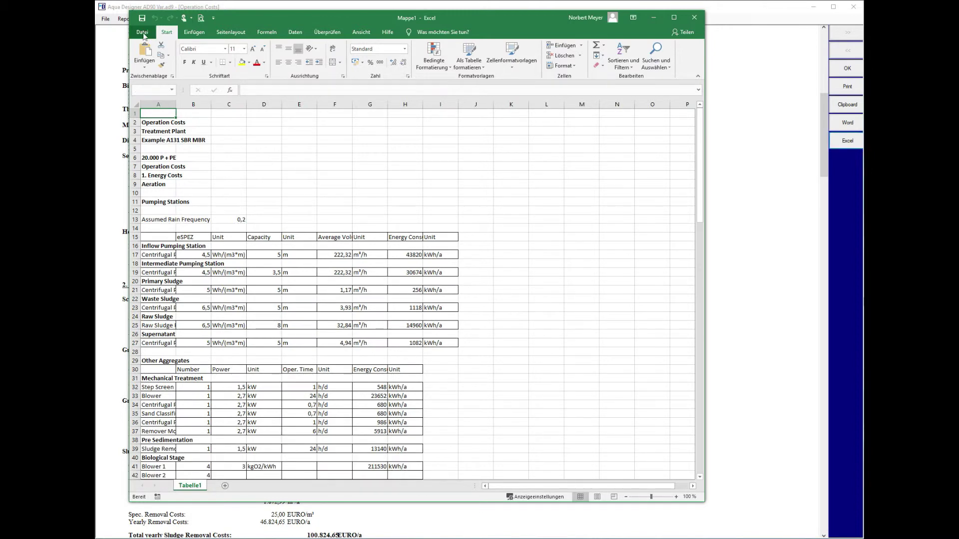
click(142, 33)
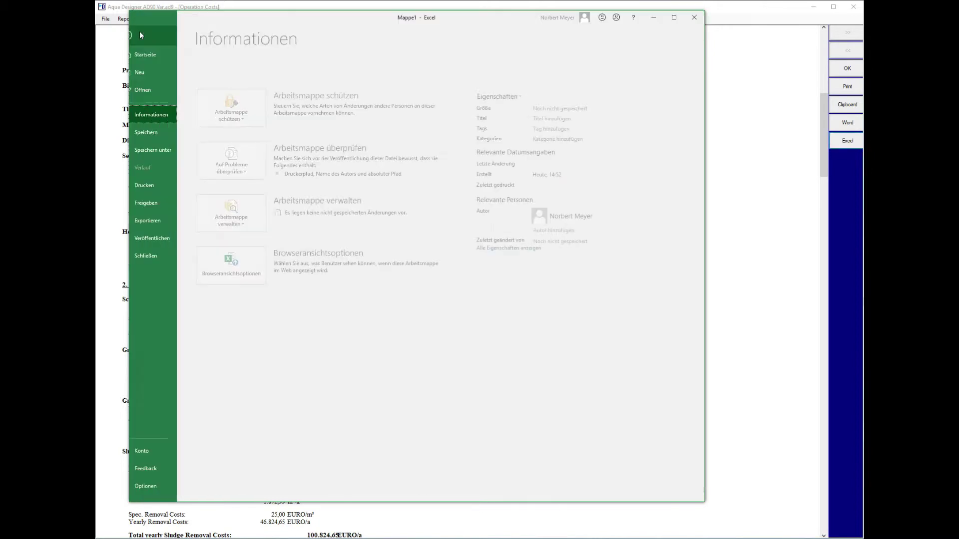
click(164, 149)
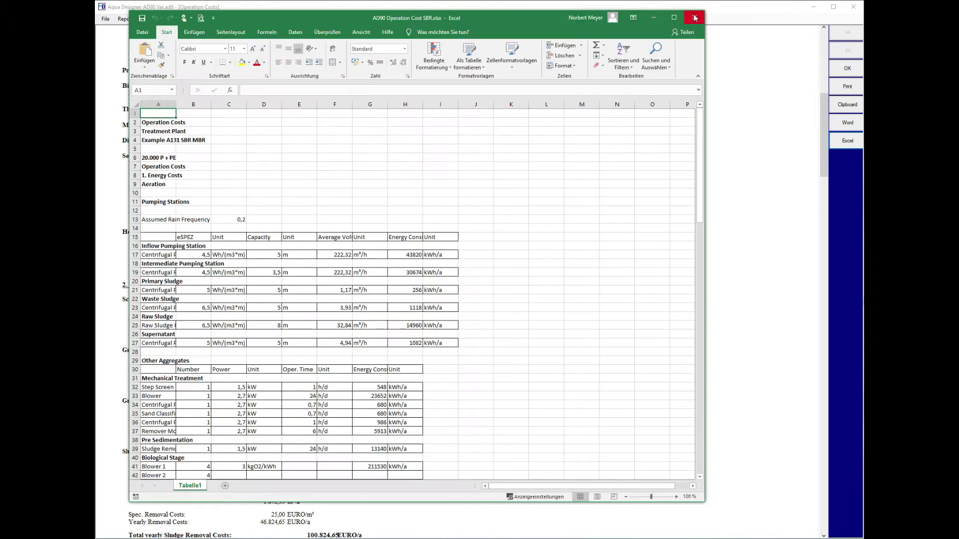
click(695, 18)
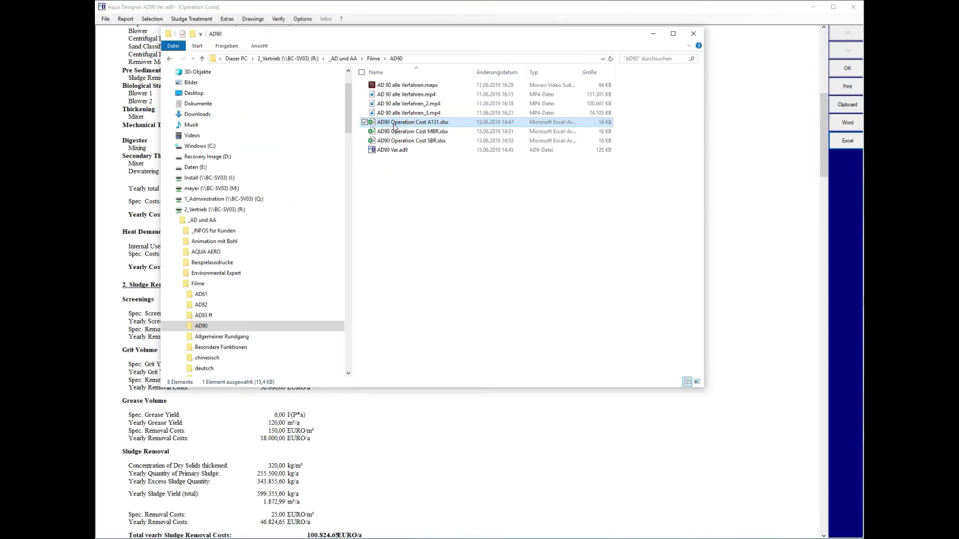
Step: Open AD90 Operation Cost A131.xlsx at its Other Aggregates table and narrow the window for a side-by-side comparison of the variants
double_click(394, 125)
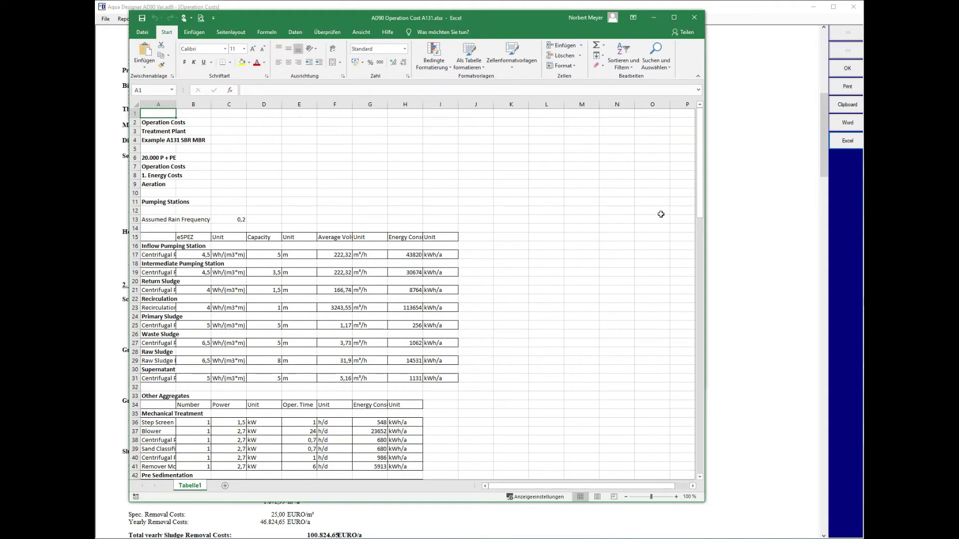
scroll(523, 288, down, 11)
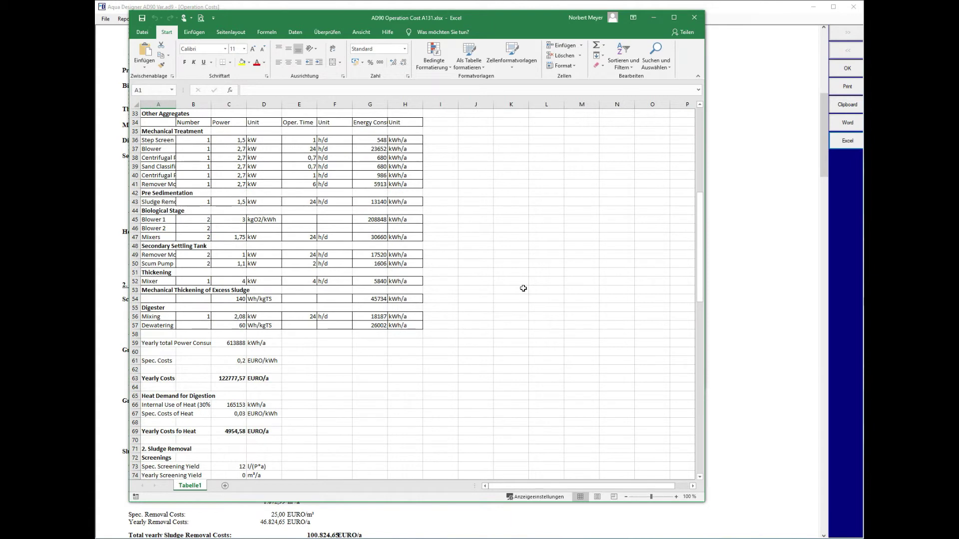
scroll(436, 282, up, 5)
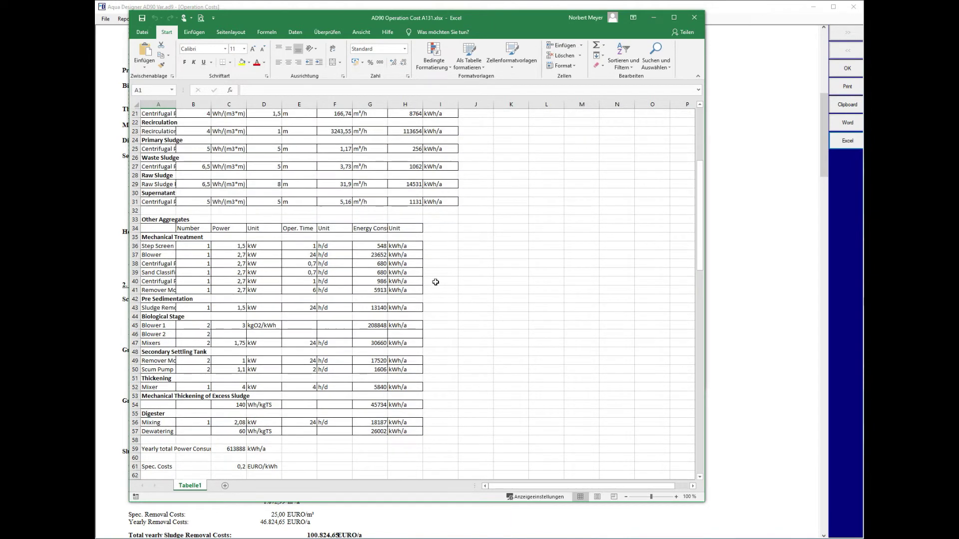
drag(705, 326, 472, 321)
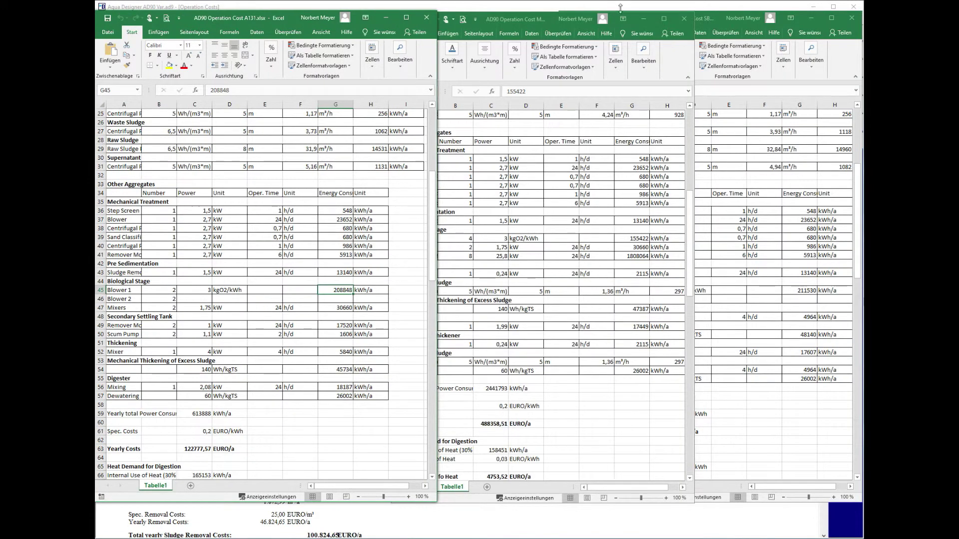
Step: Bring the SBR operation costs workbook forward, show the Pumping Stations tables of A131 and SBR side by side and widen both windows
click(721, 17)
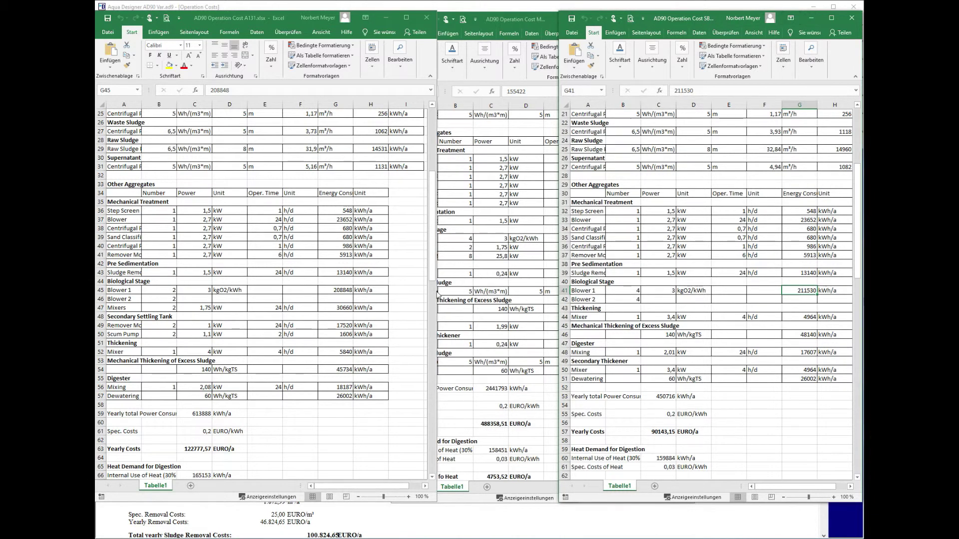
scroll(335, 333, up, 2)
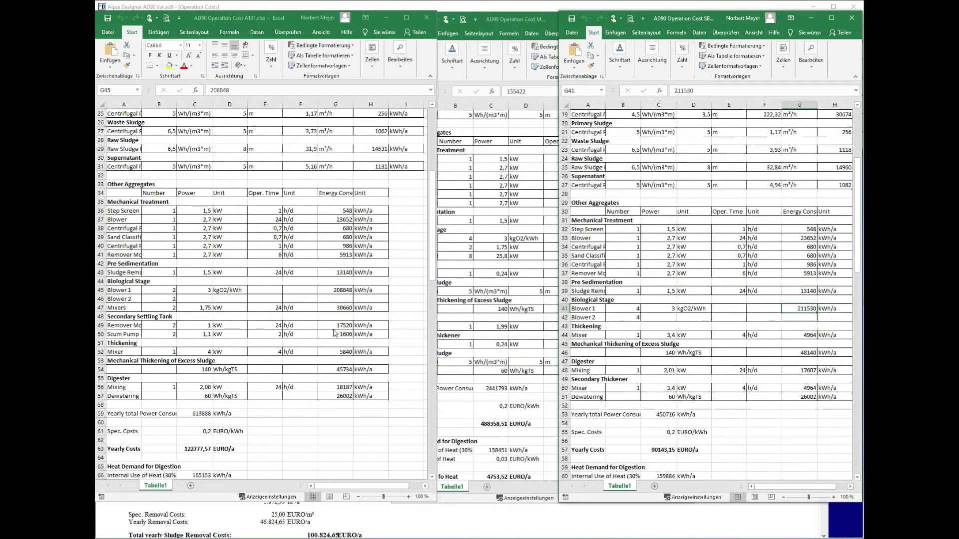
scroll(334, 333, down, 2)
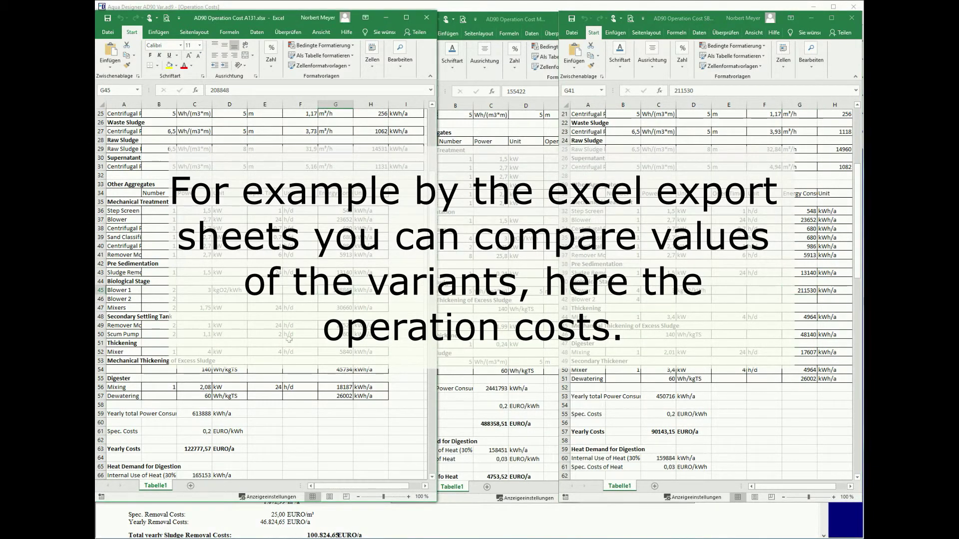
scroll(290, 341, up, 2)
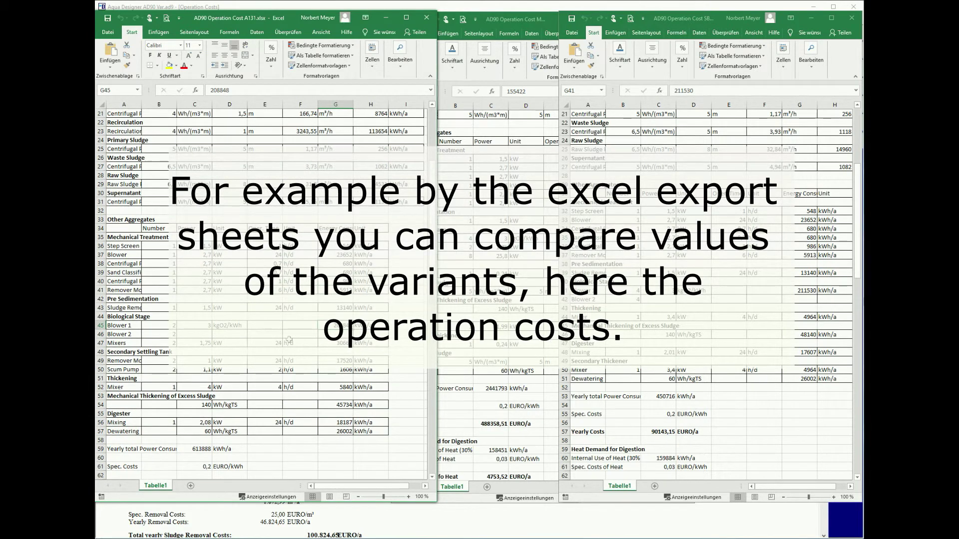
scroll(289, 341, up, 4)
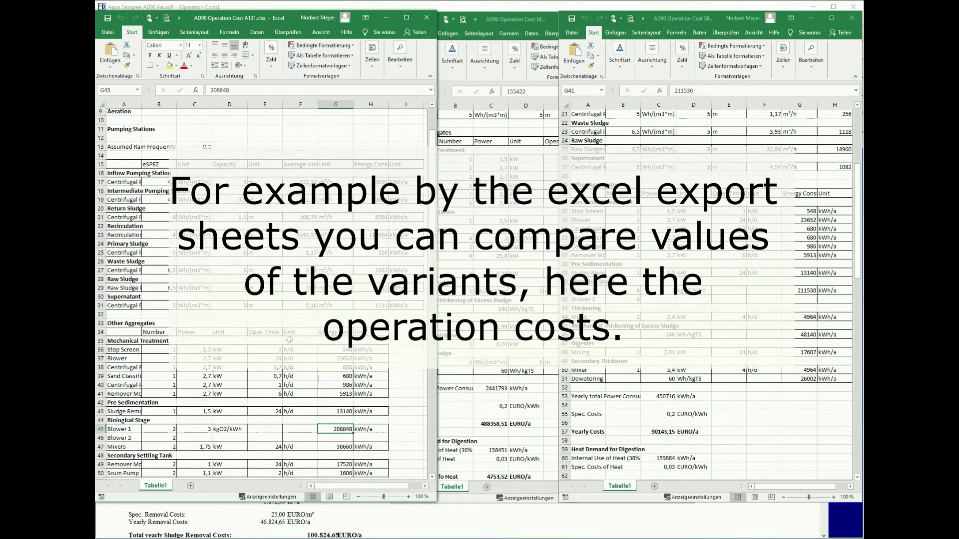
scroll(709, 261, up, 4)
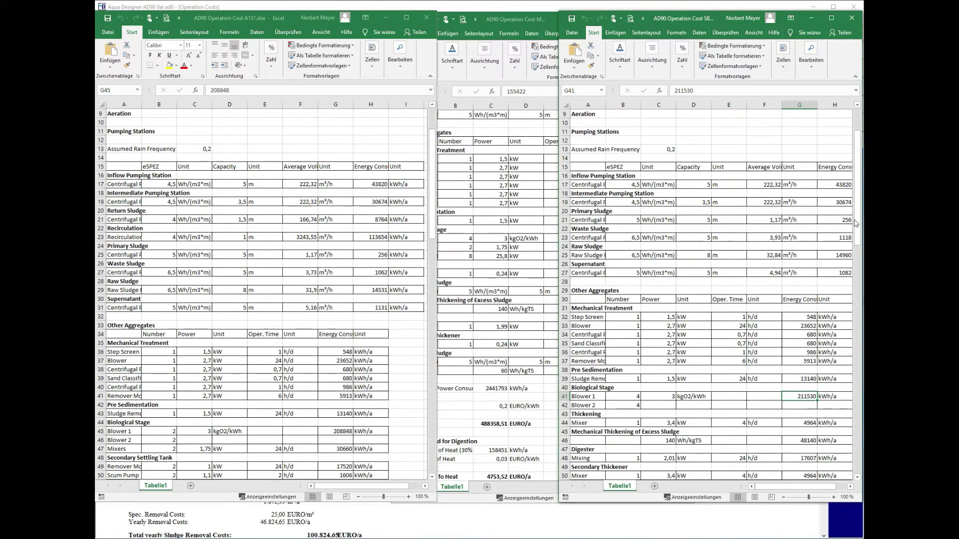
drag(556, 257, 516, 257)
drag(447, 271, 453, 272)
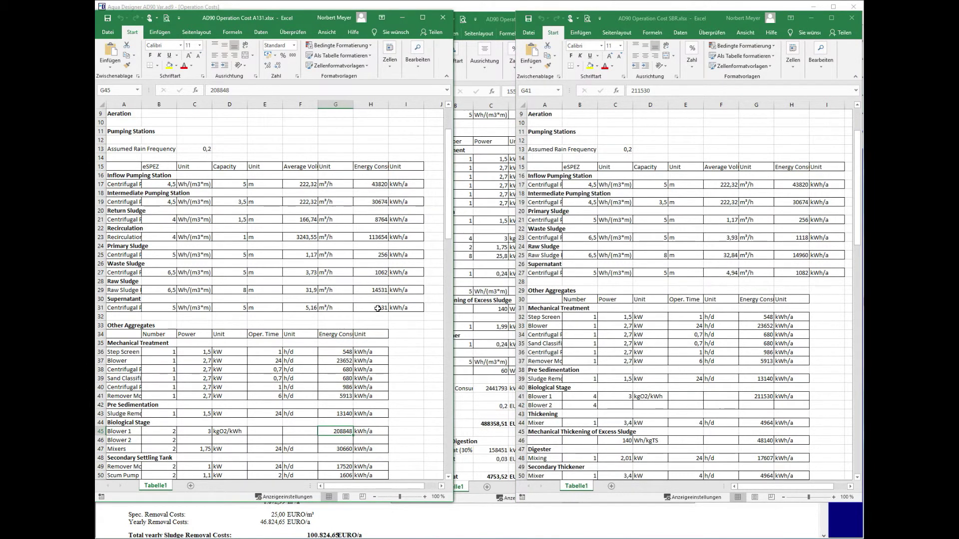
Step: Compare the recirculation pump and Blower 1 energy consumption between the A131 and SBR operation costs workbooks
click(377, 236)
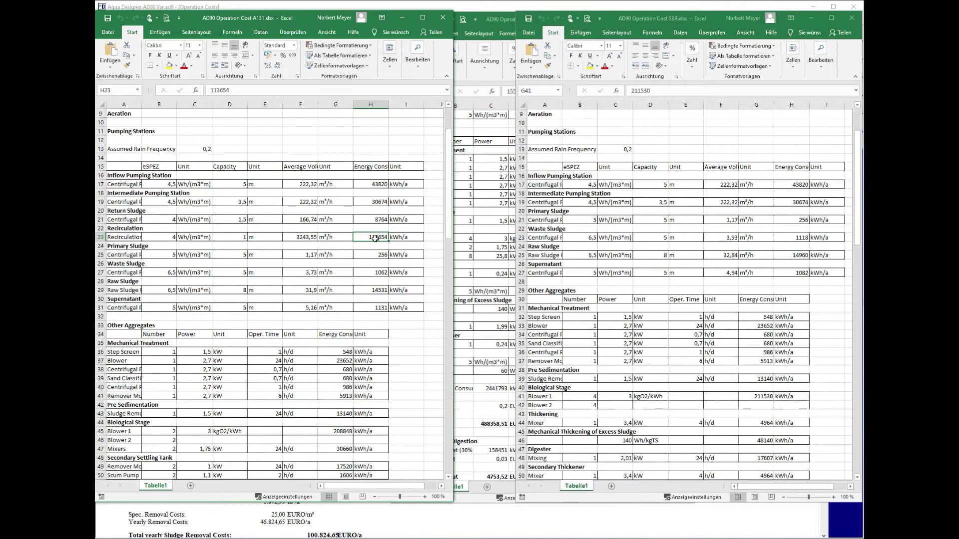
click(658, 280)
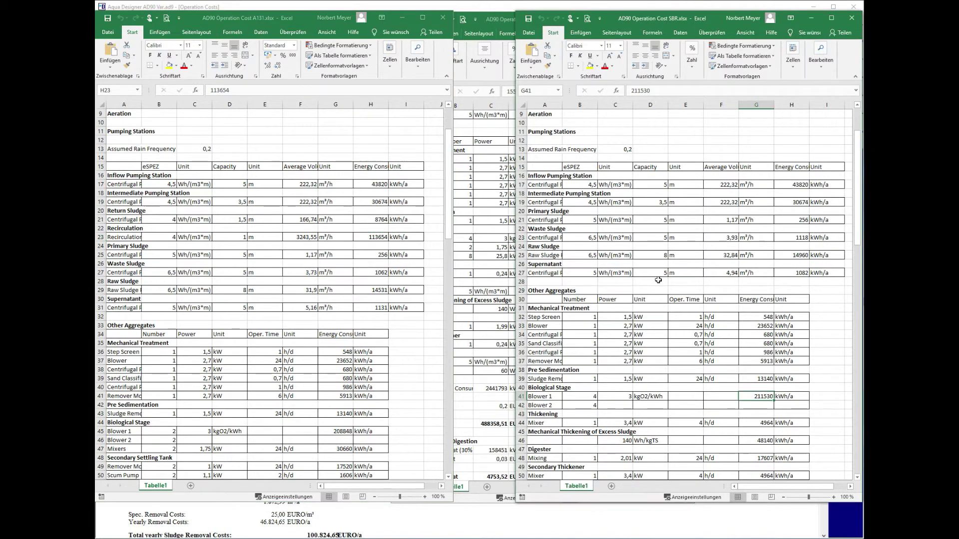
scroll(659, 281, down, 3)
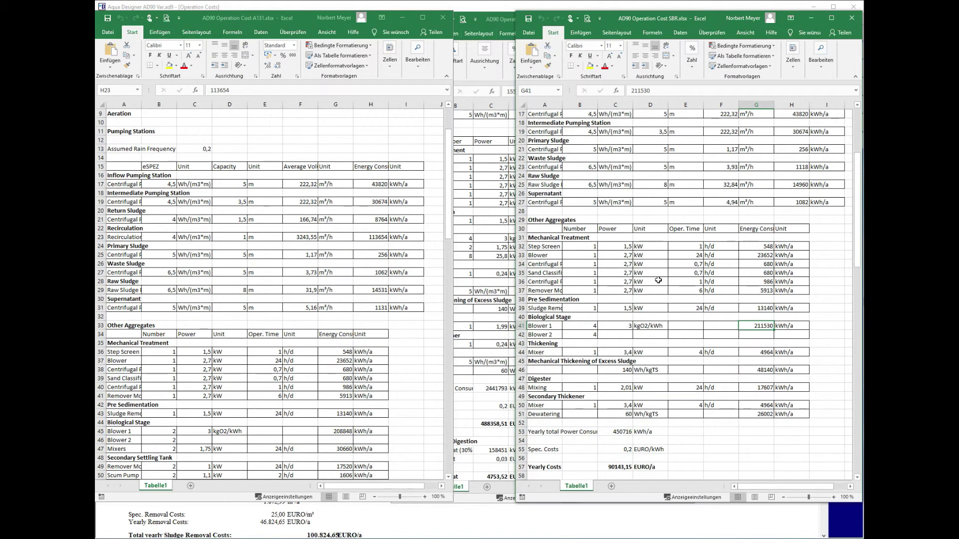
scroll(658, 280, up, 3)
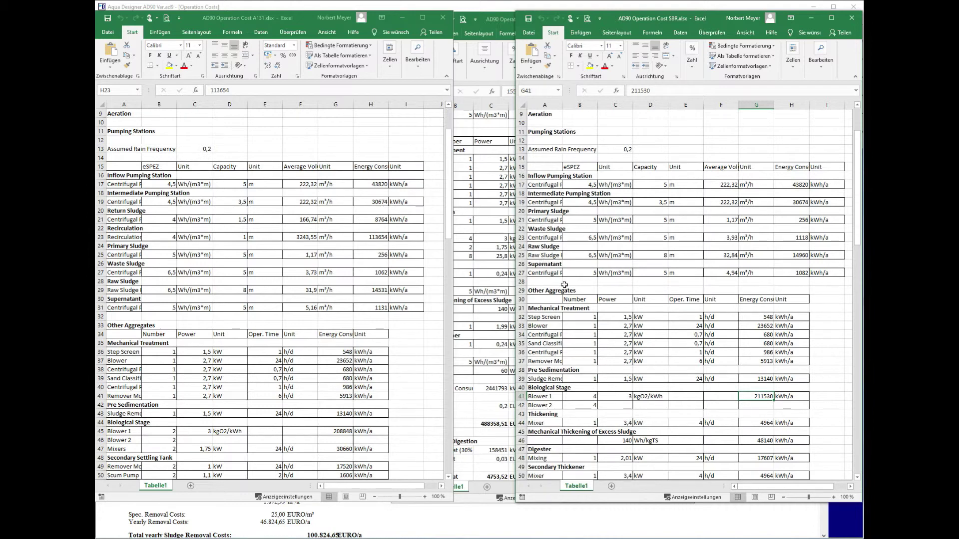
scroll(588, 339, down, 3)
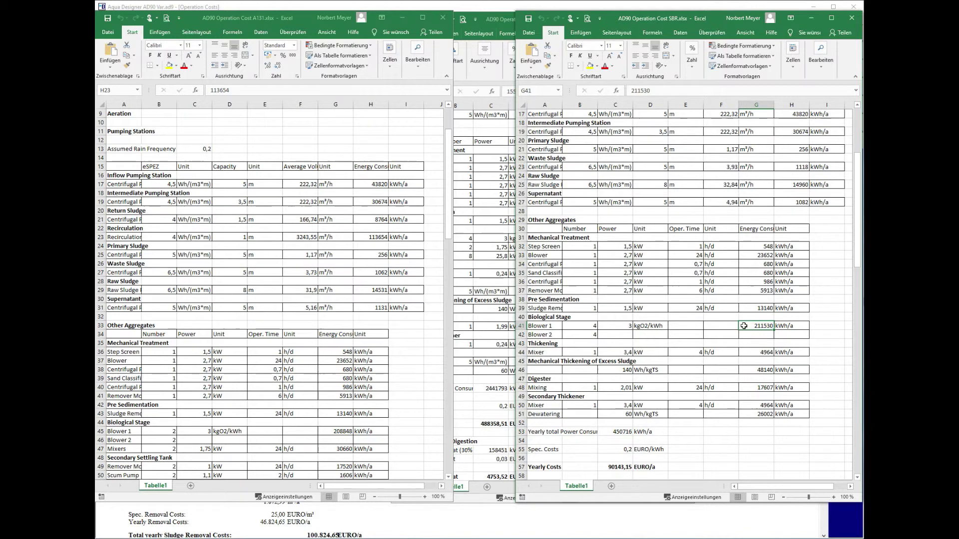
click(341, 331)
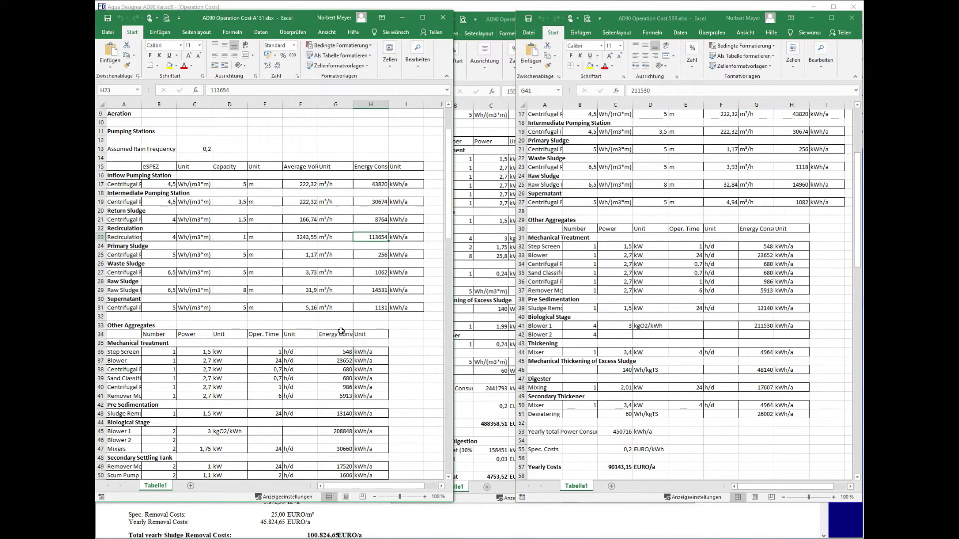
scroll(341, 331, down, 4)
click(341, 324)
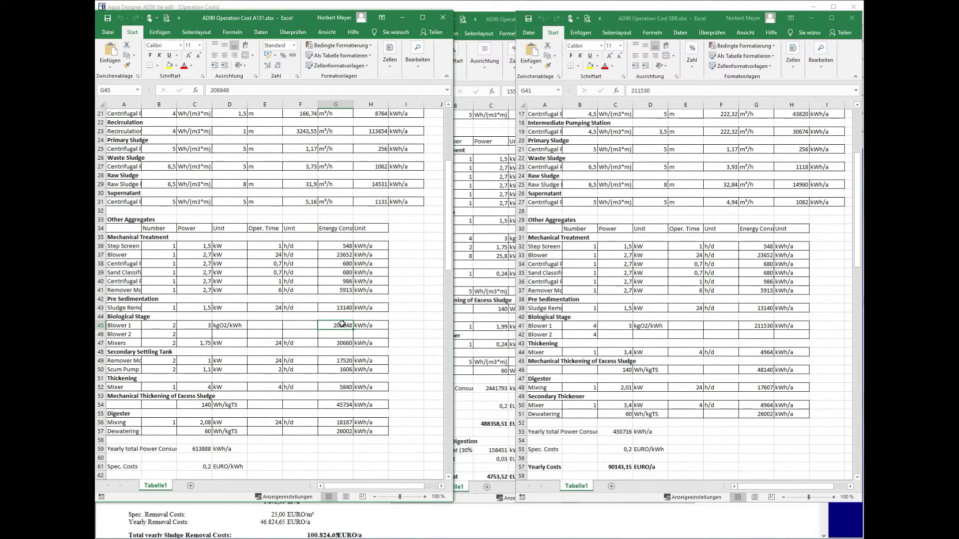
Step: Close the cost comparison, return to the process selection and export the Membrane Bio Reactor machines list to Excel under the suggested file name
click(442, 18)
click(857, 70)
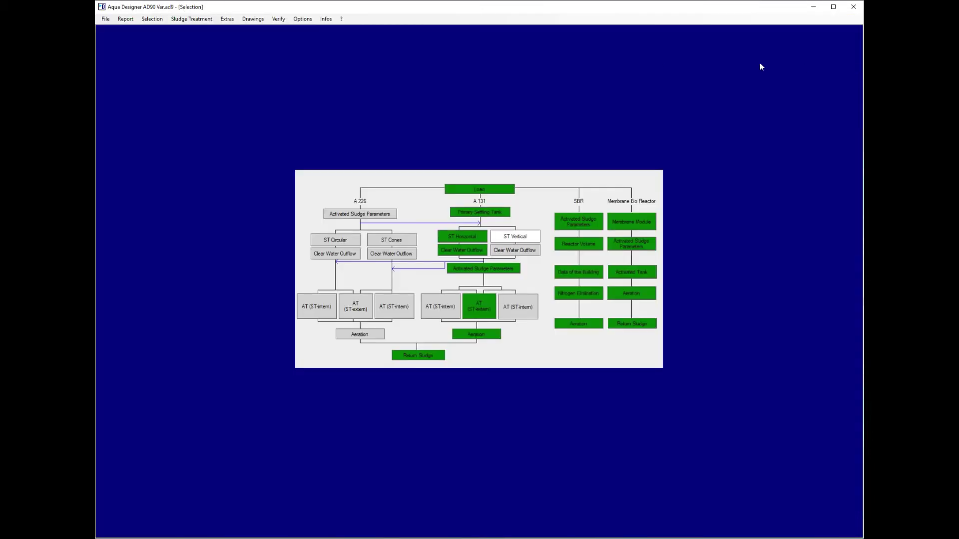
click(250, 20)
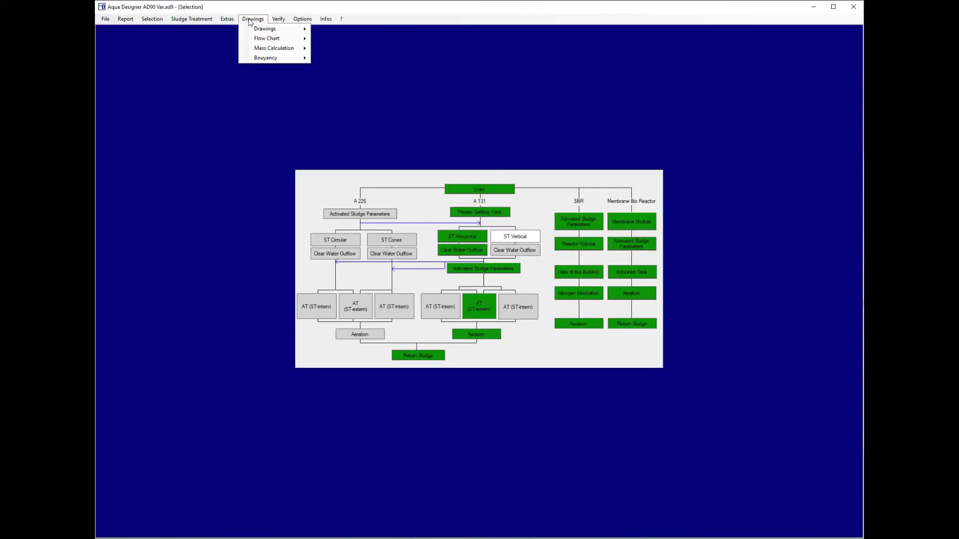
mouse_move(126, 20)
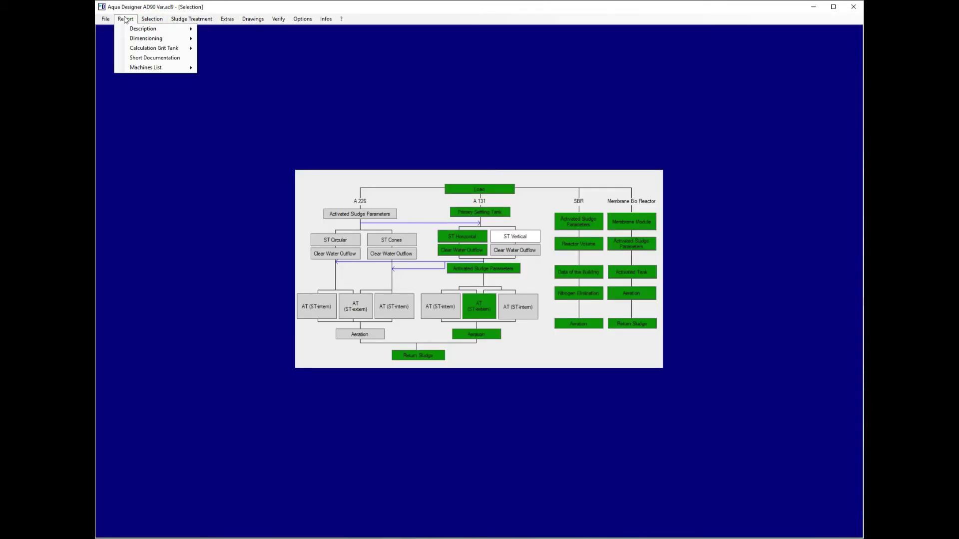
click(145, 70)
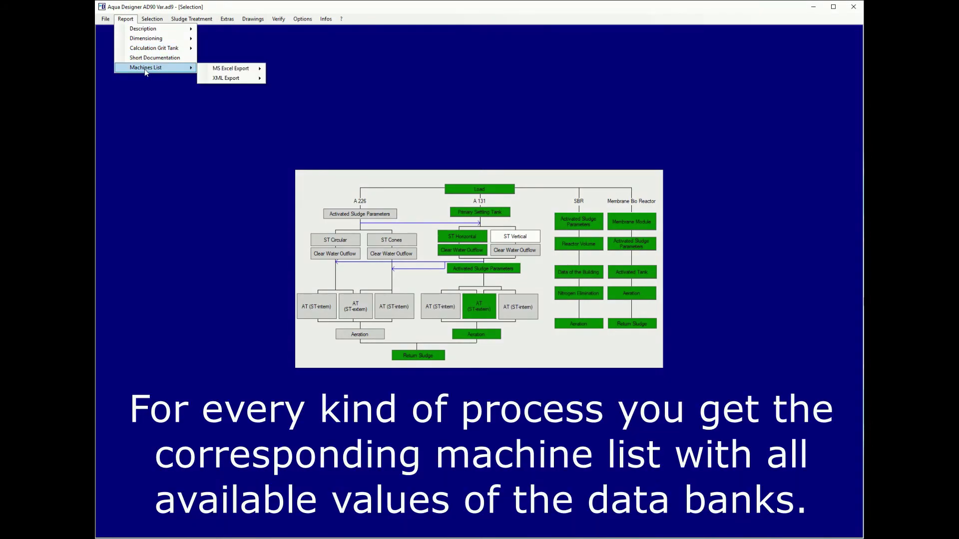
click(230, 68)
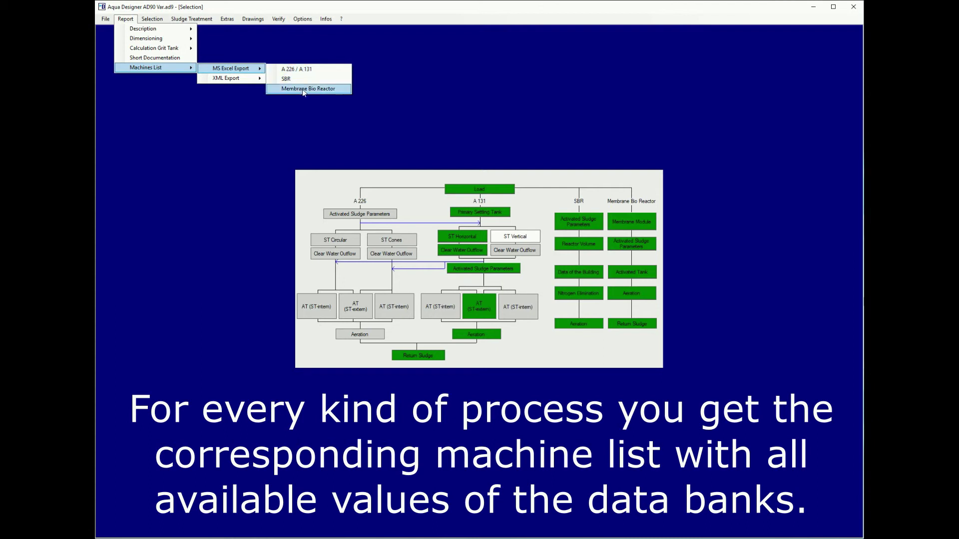
click(301, 88)
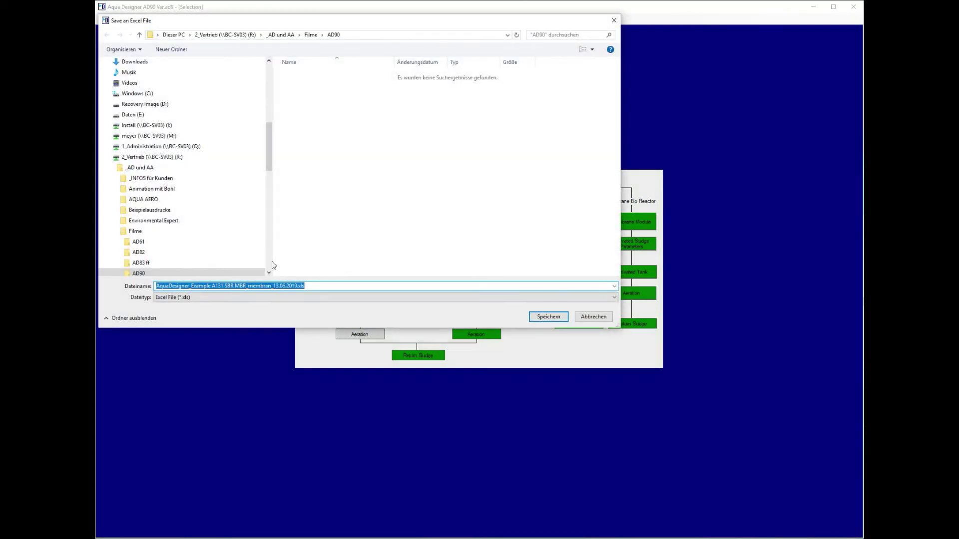
click(548, 317)
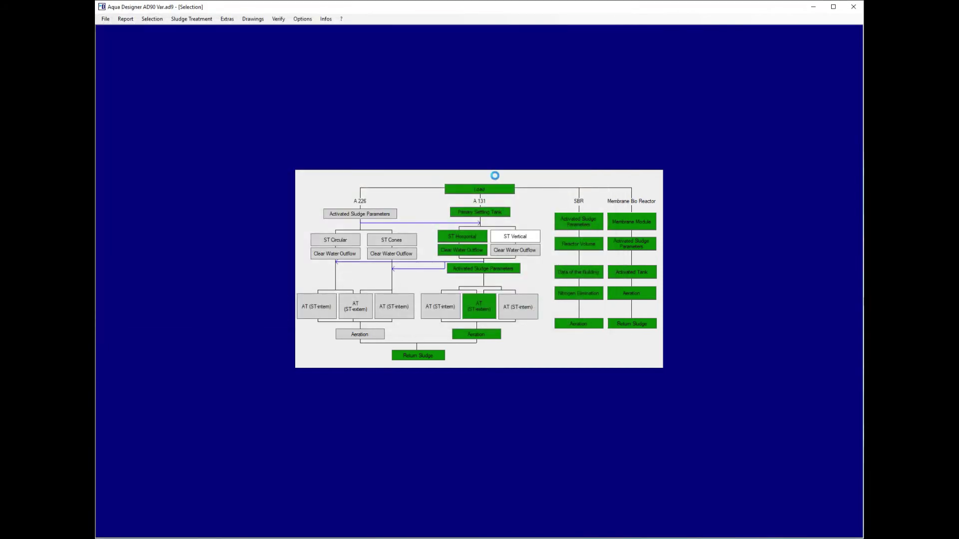
Step: Enlarge the exported workbook's window and examine the Machines sheet's types, motor power and power consumption down to the dewatering drives
scroll(382, 241, down, 3)
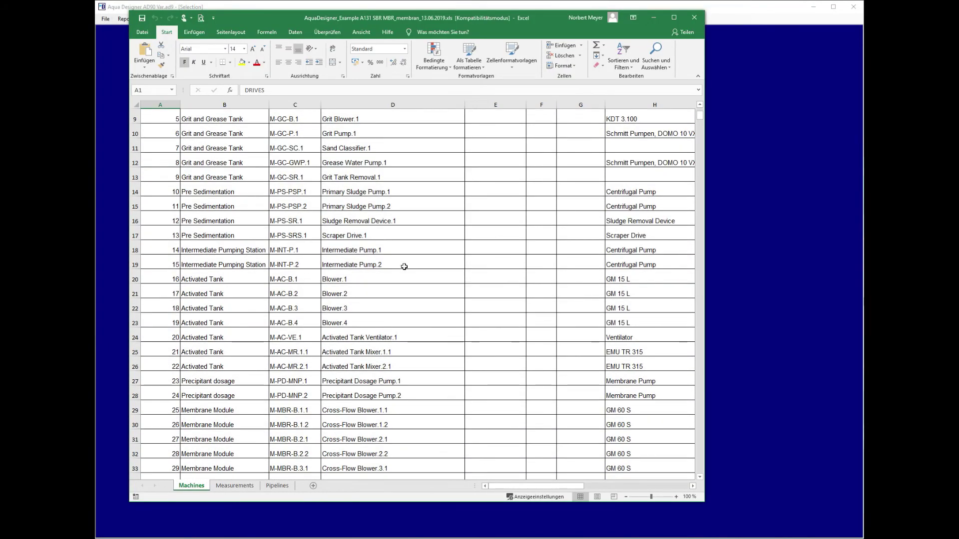
drag(705, 503, 858, 520)
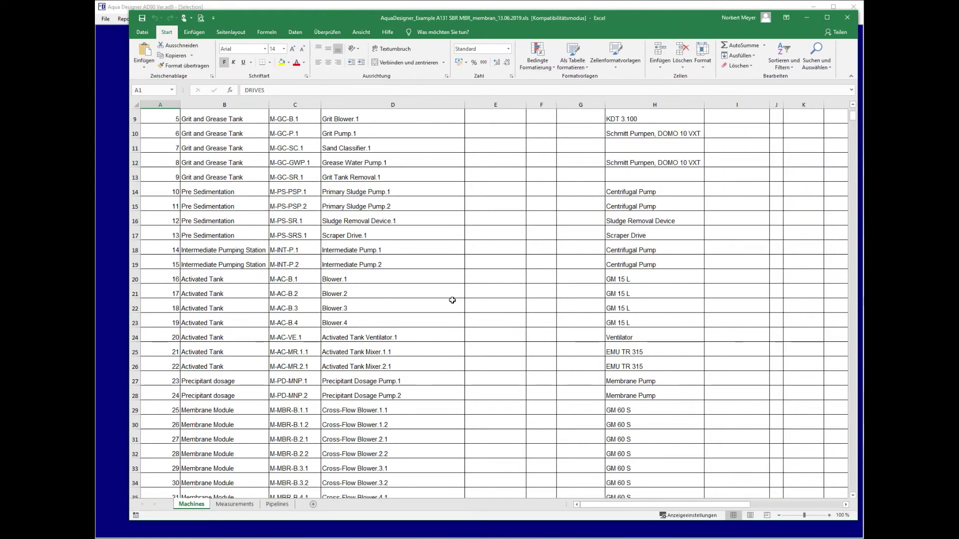
scroll(452, 301, down, 2)
scroll(542, 268, up, 2)
click(718, 164)
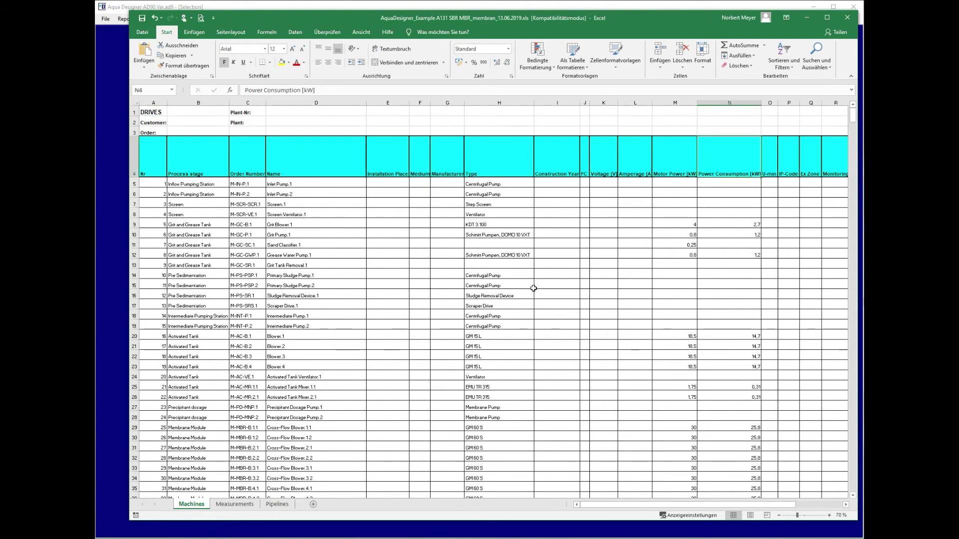
scroll(531, 288, down, 5)
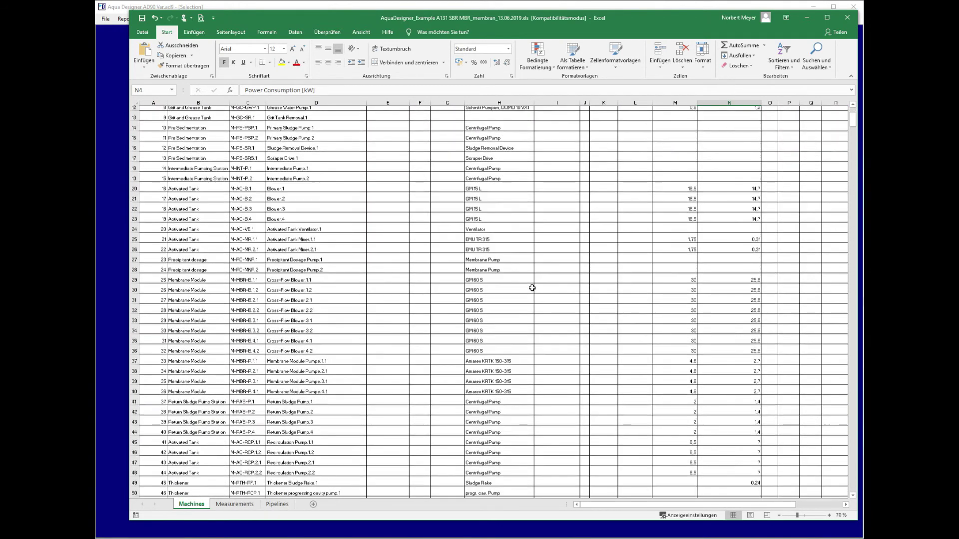
scroll(532, 288, down, 5)
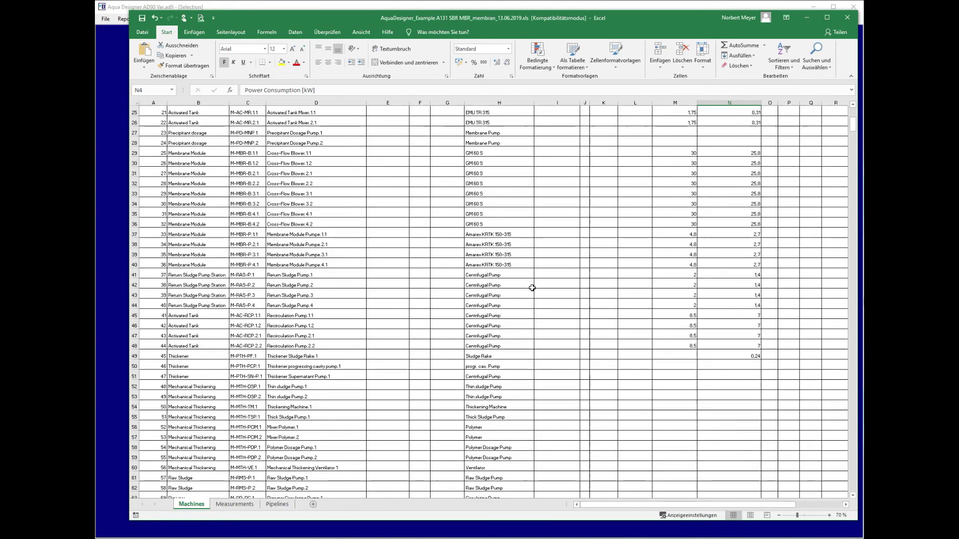
scroll(532, 287, down, 4)
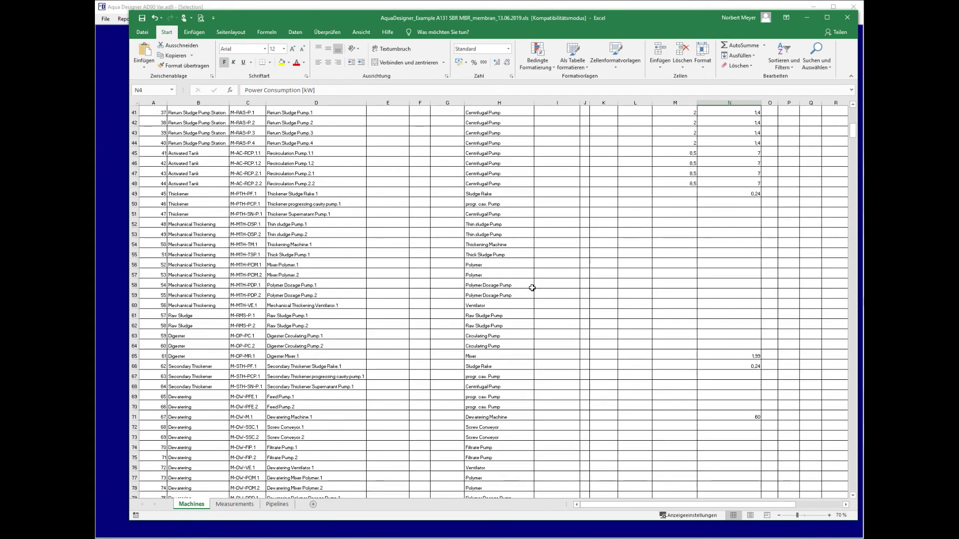
Step: Review the measuring points on the Measurements sheet and the DN values on the Pipelines sheet, and close the workbook
click(245, 504)
scroll(415, 238, down, 4)
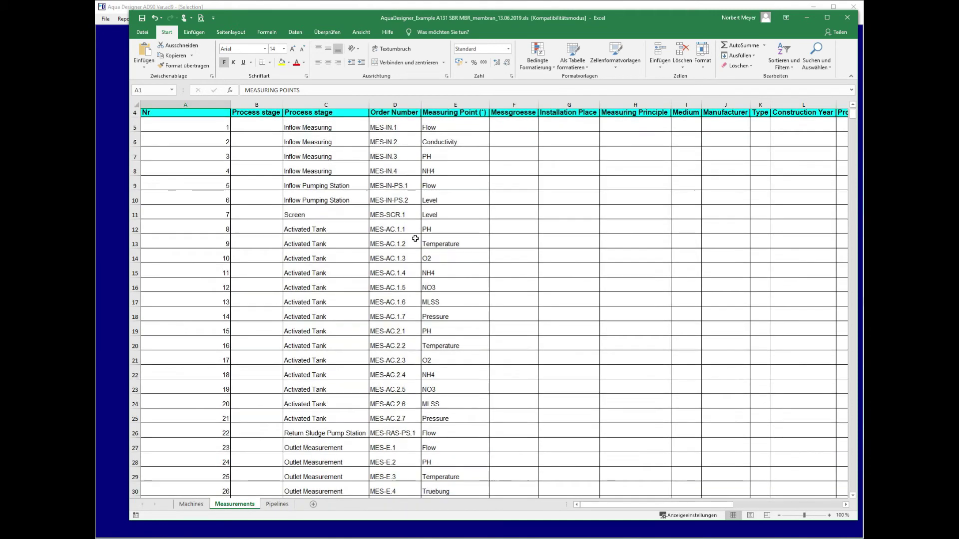
scroll(415, 239, down, 4)
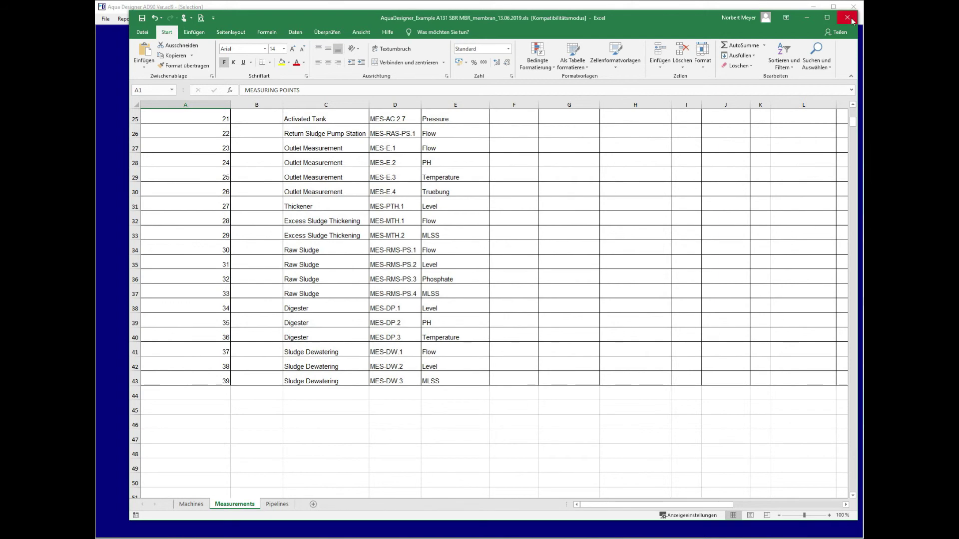
click(277, 504)
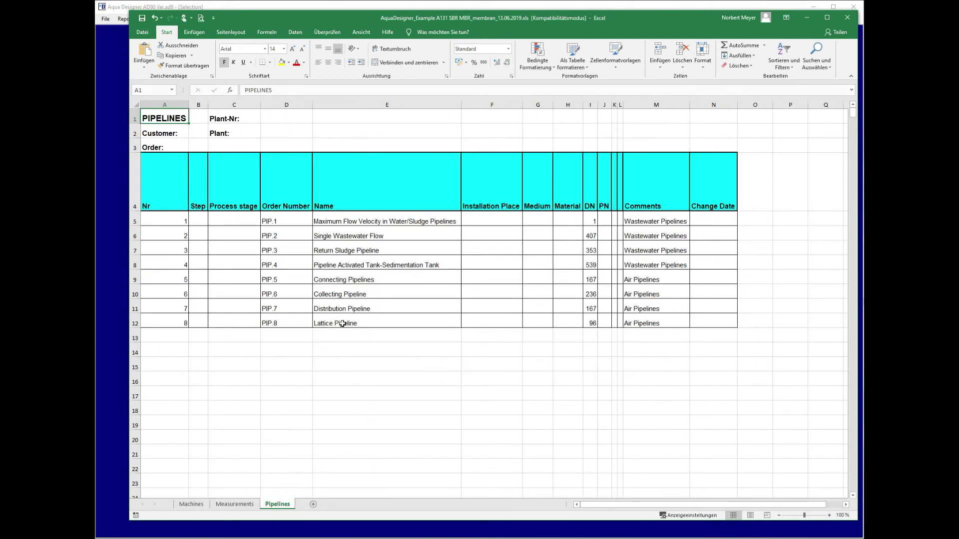
click(588, 221)
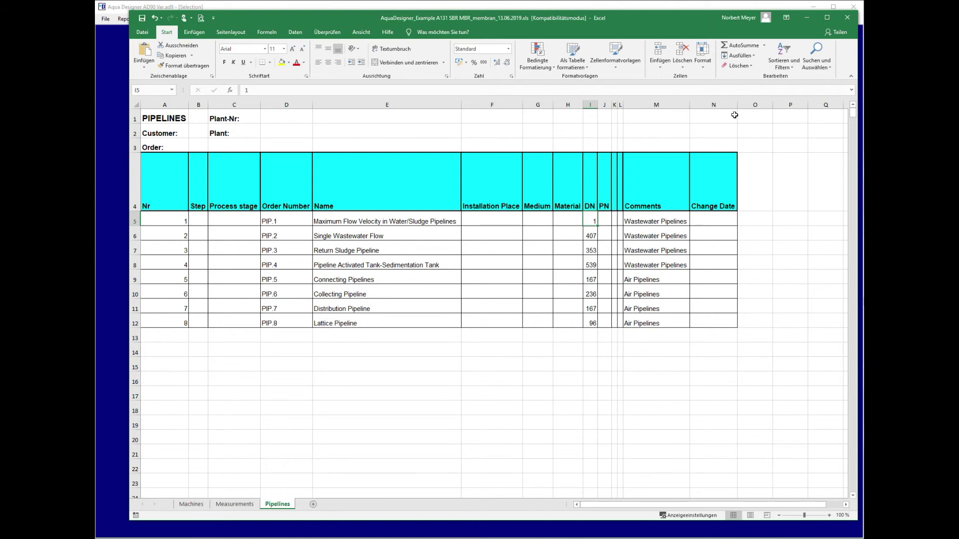
click(853, 19)
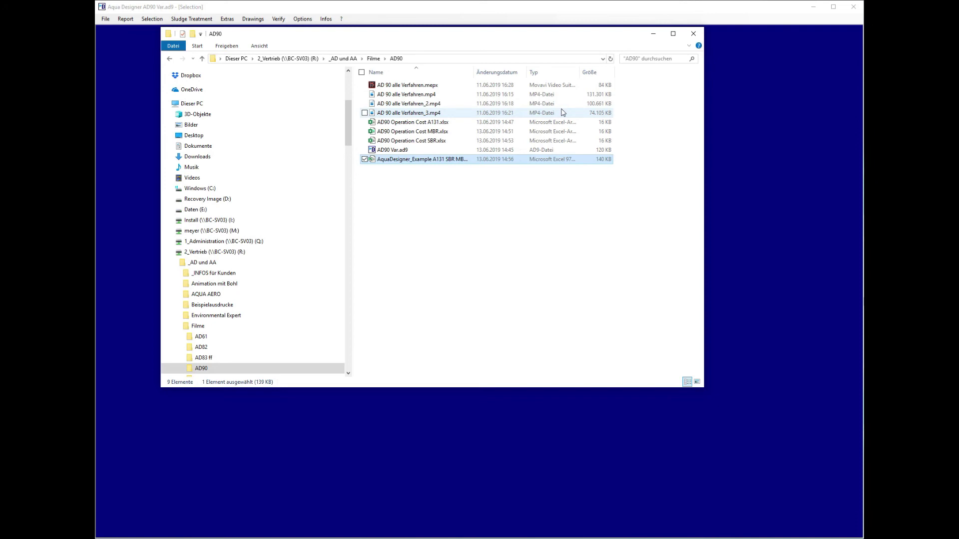
Step: Return to the process selection, view the A 226 / A 131 flow chart in an enlarged window and close it
click(632, 12)
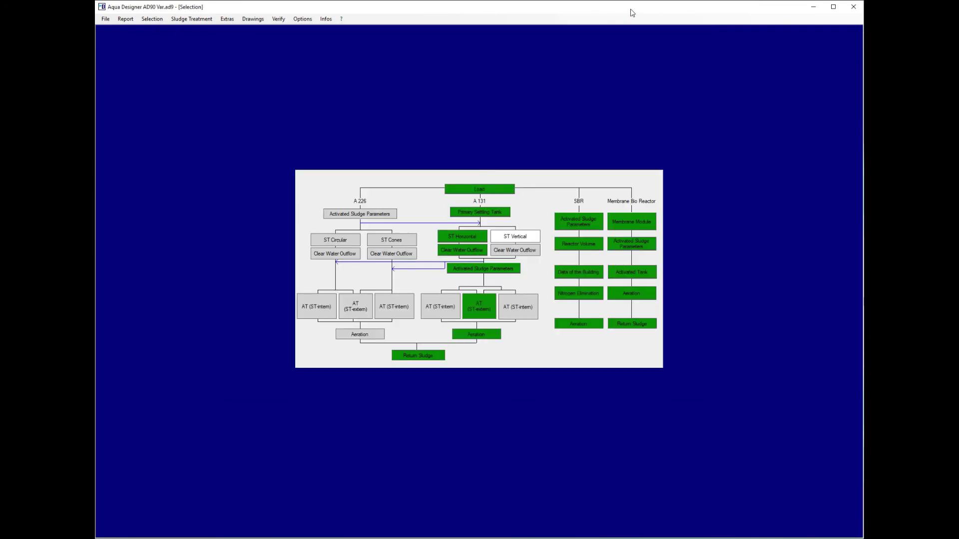
click(253, 19)
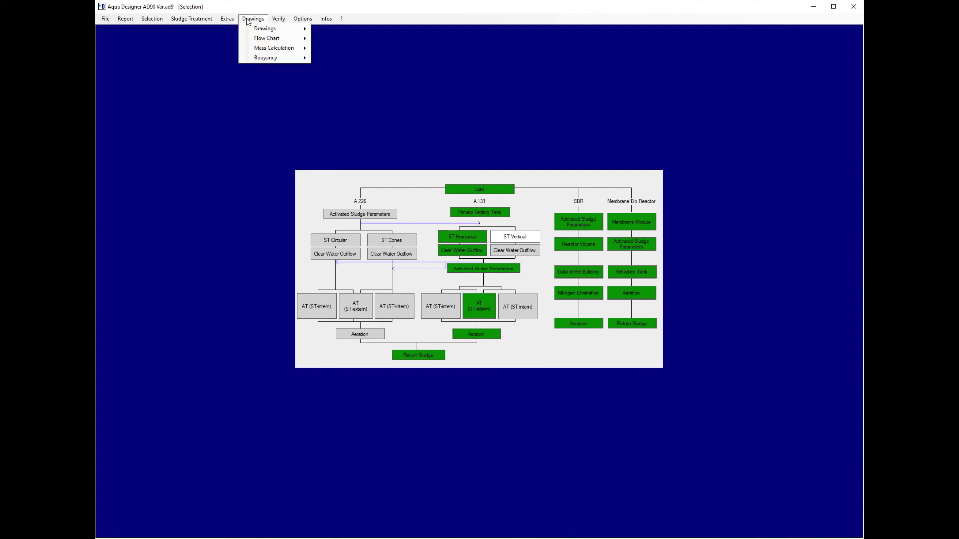
mouse_move(258, 40)
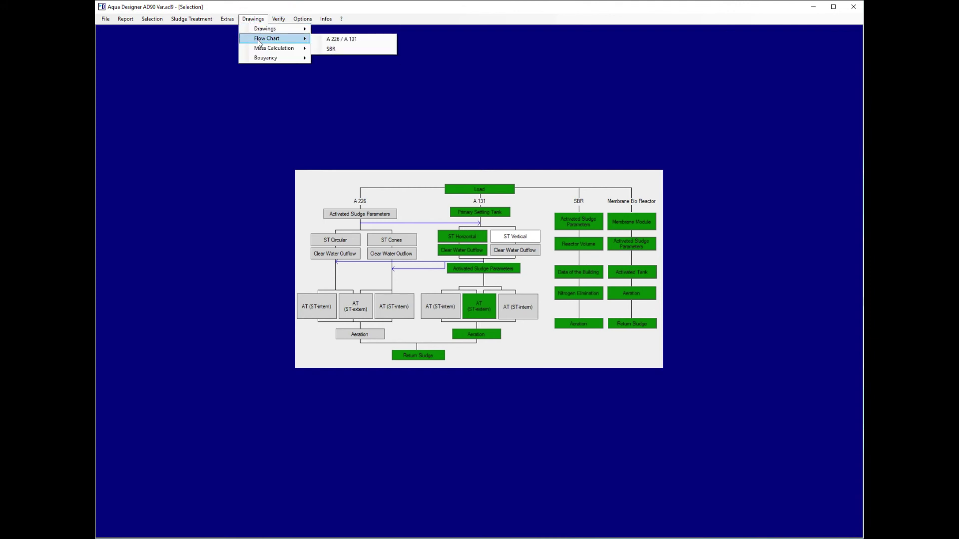
click(364, 40)
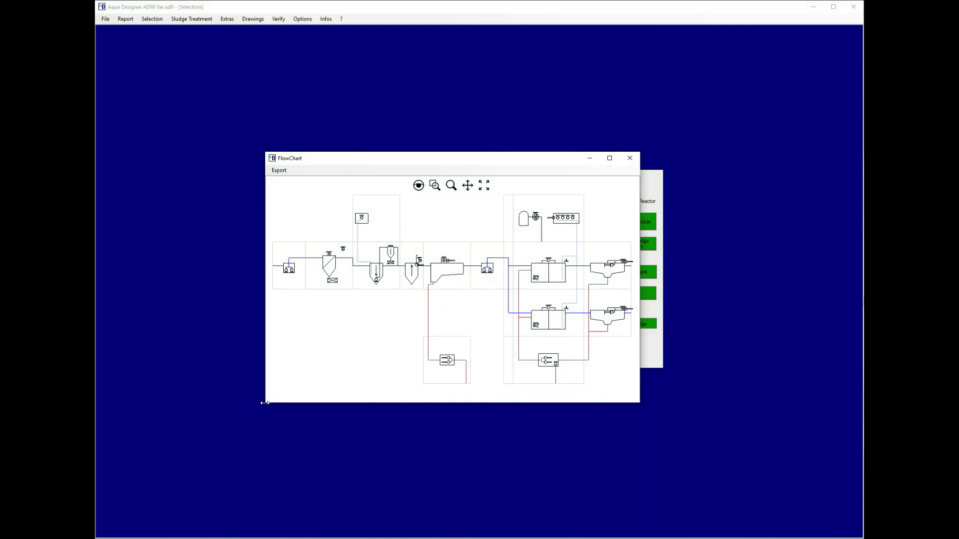
drag(265, 402, 167, 478)
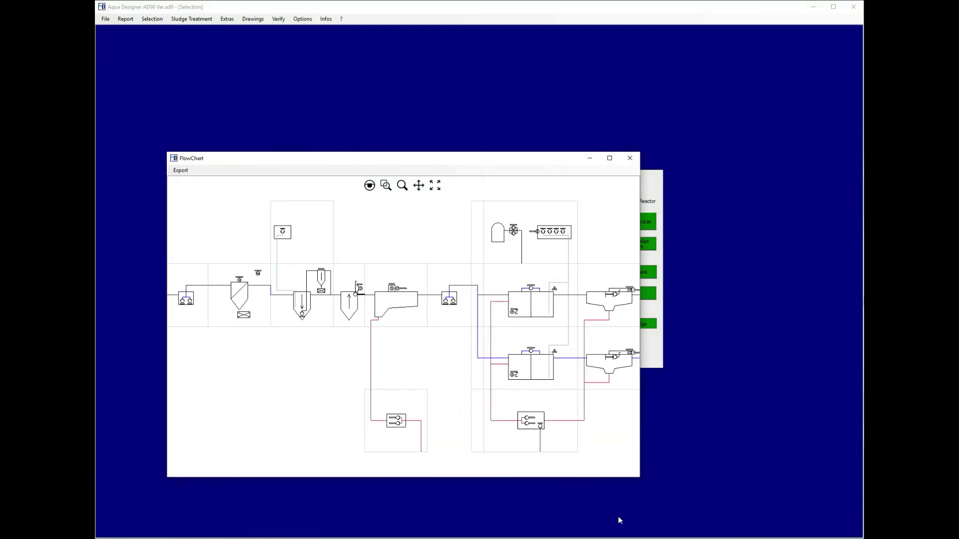
drag(640, 424, 770, 409)
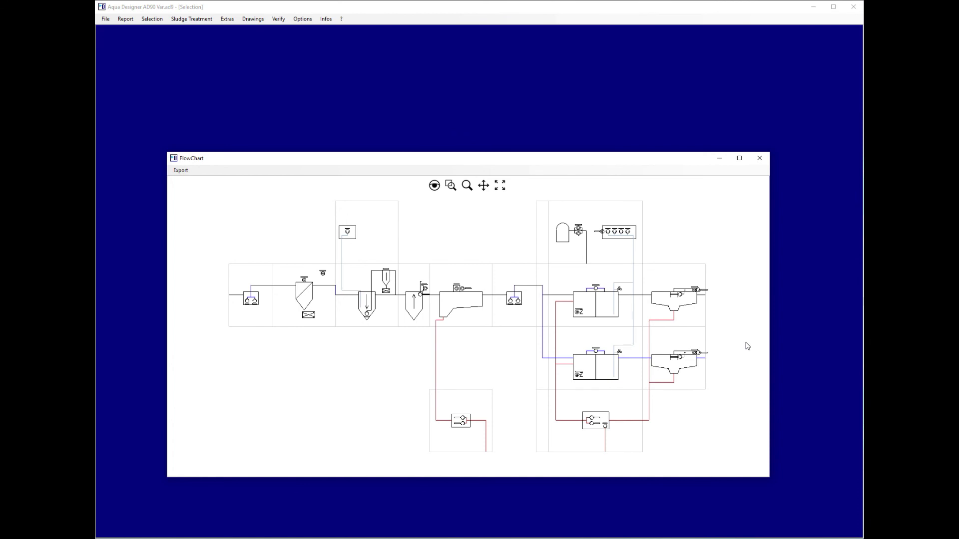
click(760, 158)
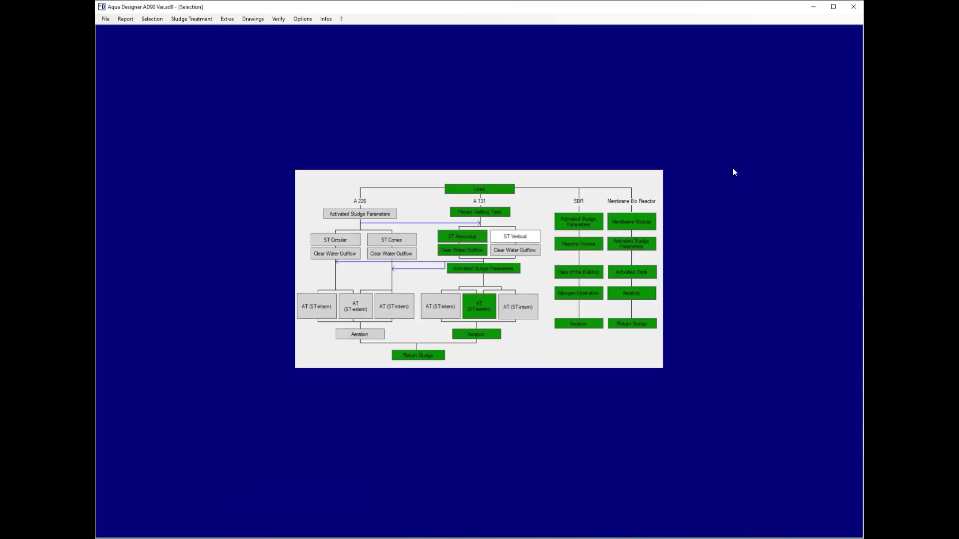
Step: Save the wastewater treatment plant project
click(105, 19)
click(115, 49)
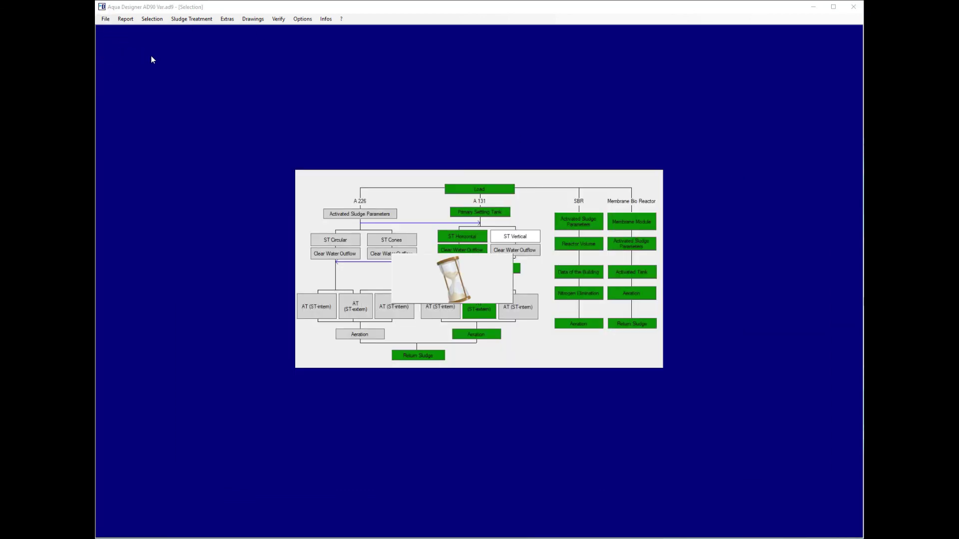